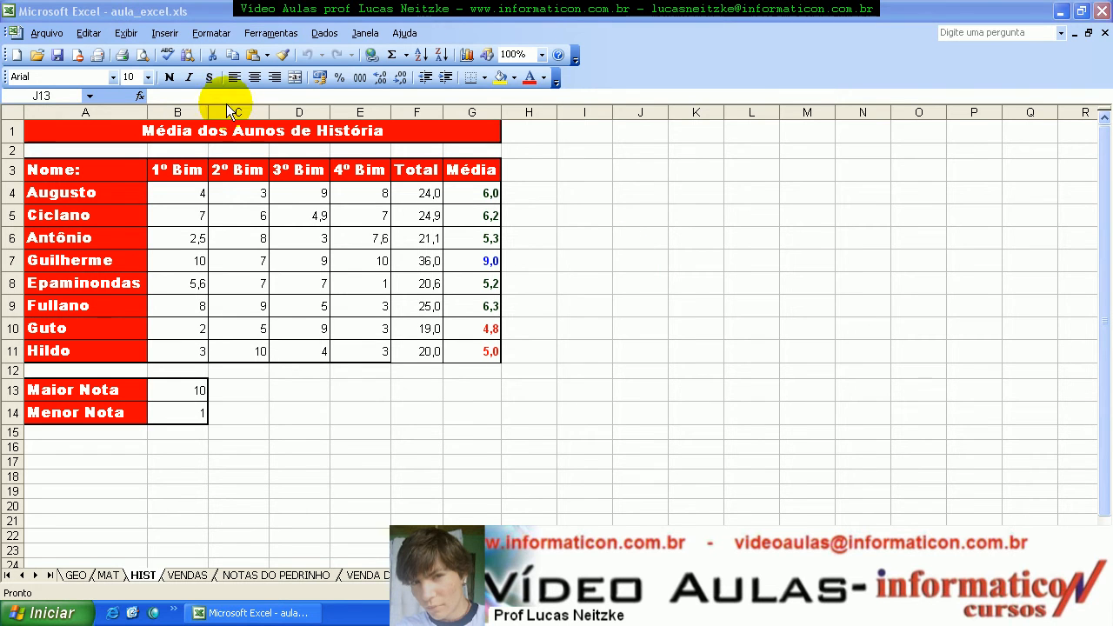
Examine the history grades table on the HIST sheet, including the student names and the Média formulas.
drag(240, 130, 228, 415)
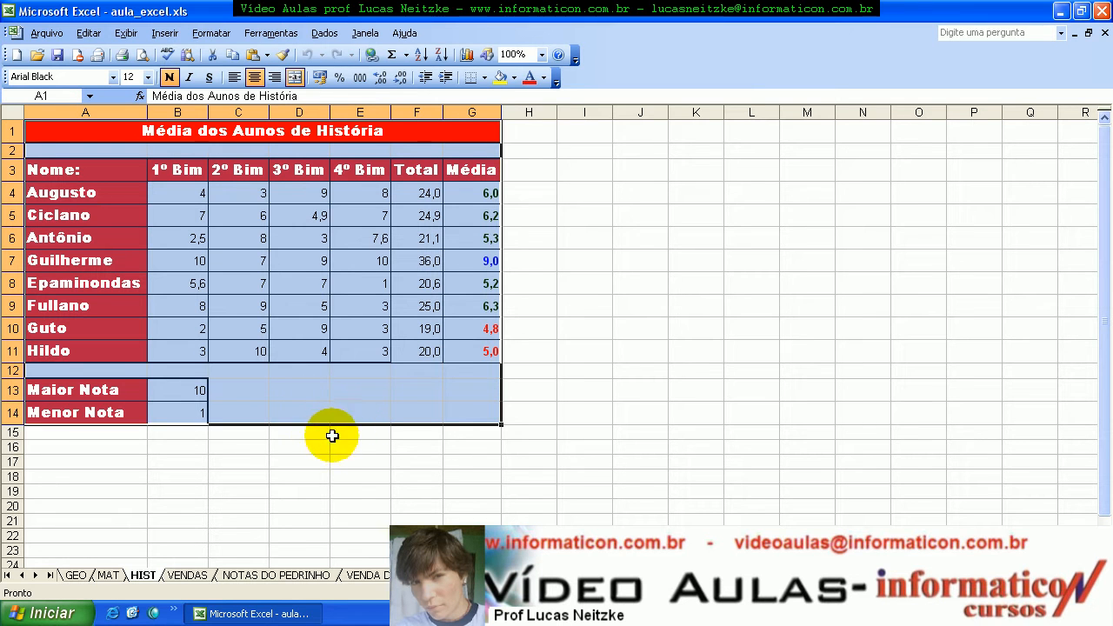
click(349, 306)
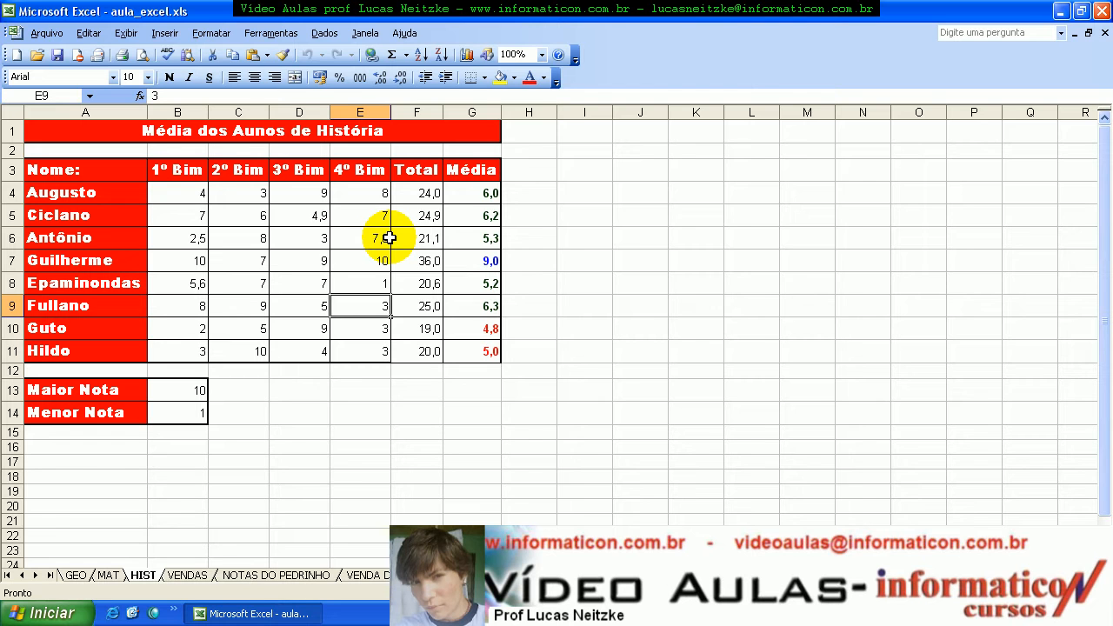
drag(299, 135, 323, 405)
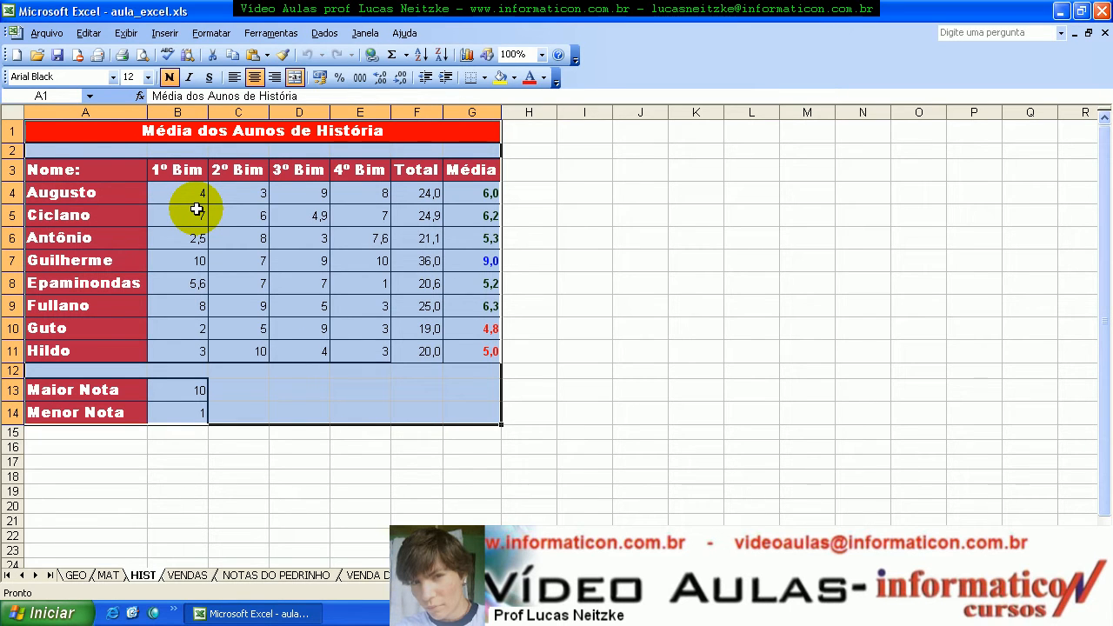
click(550, 311)
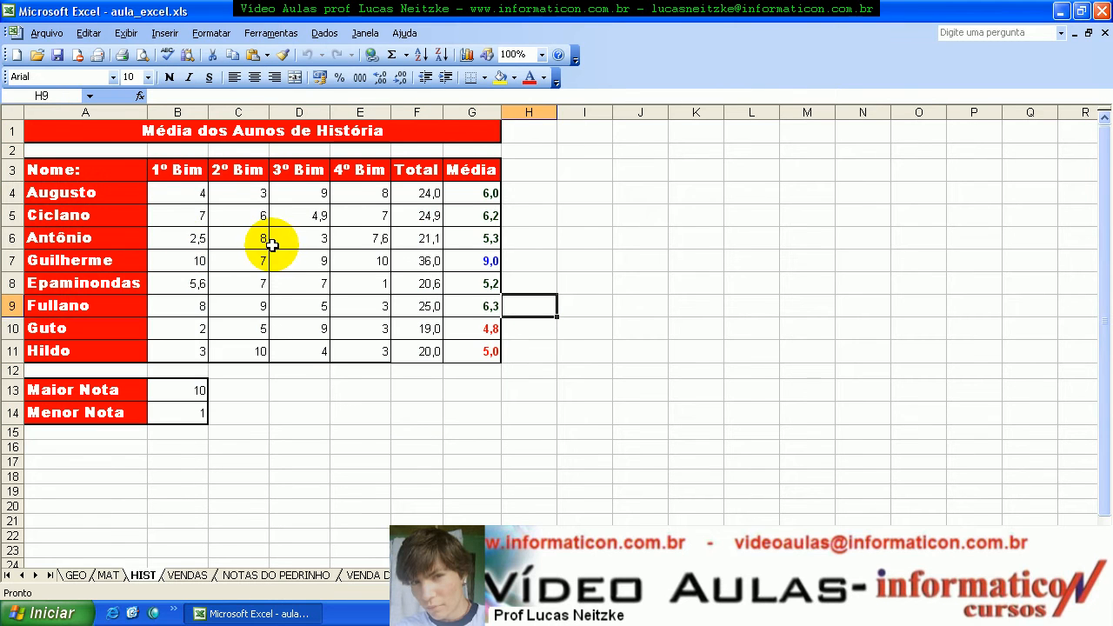
click(114, 196)
click(87, 356)
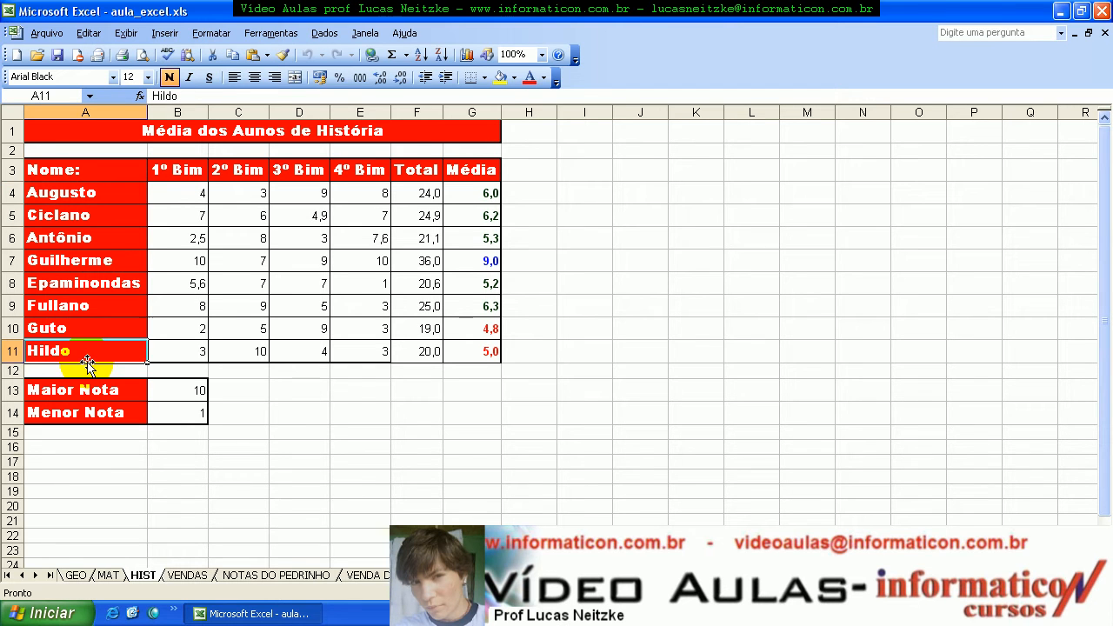
click(67, 219)
click(57, 238)
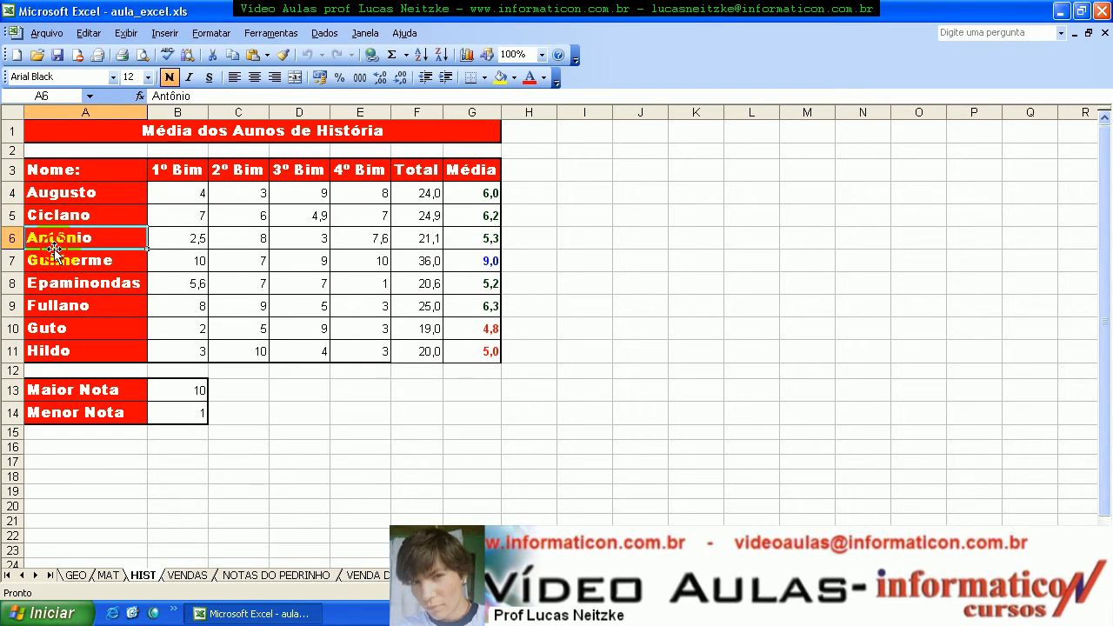
click(52, 260)
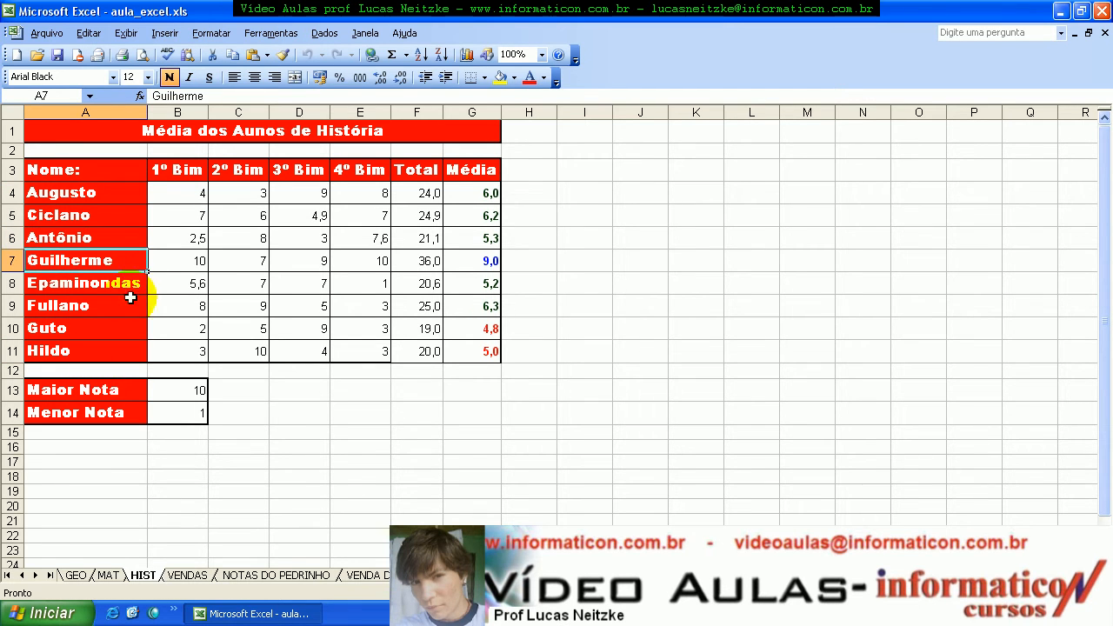
click(534, 252)
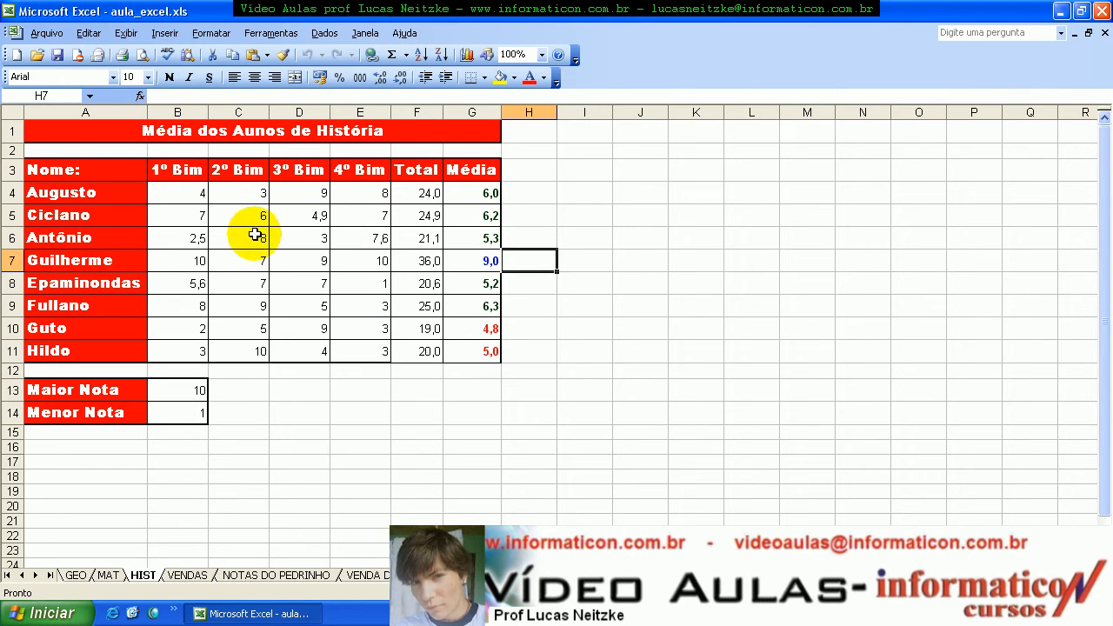
click(489, 165)
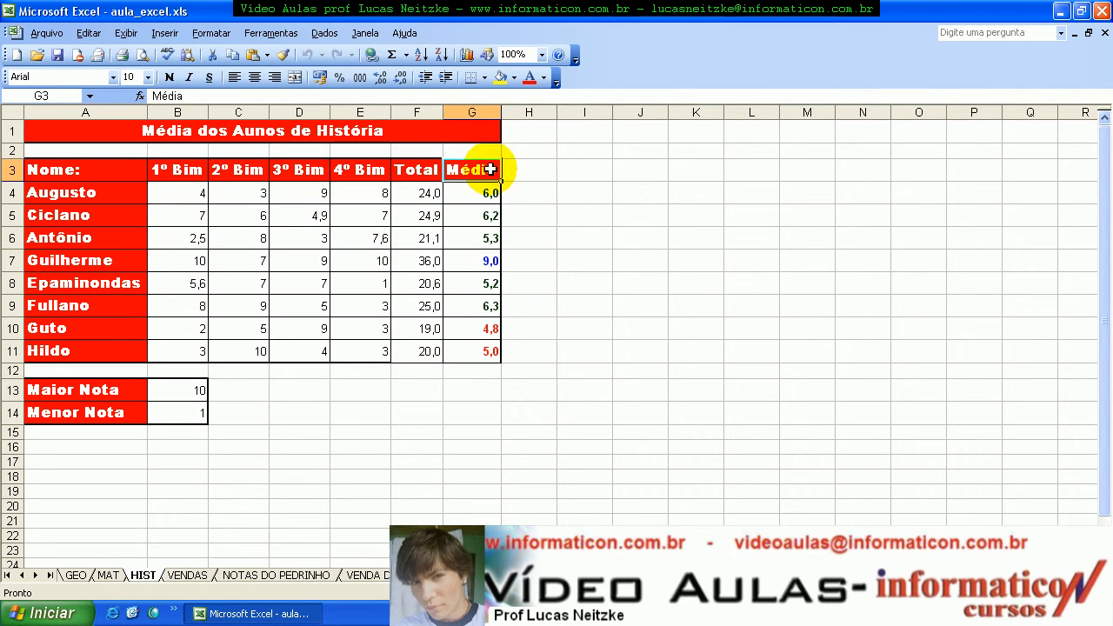
click(472, 198)
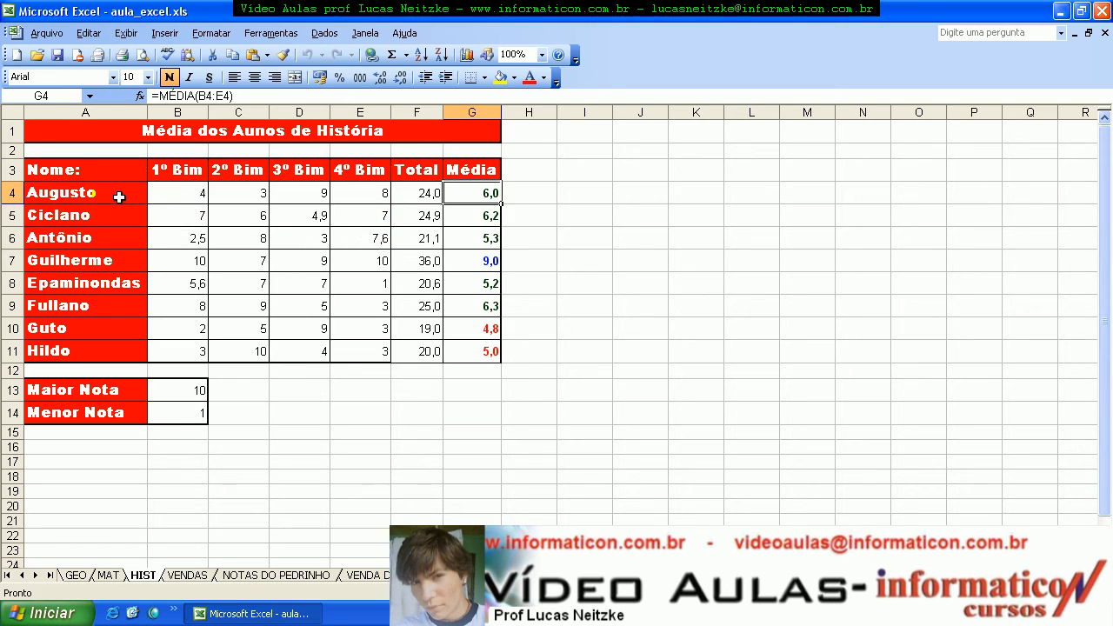
click(499, 223)
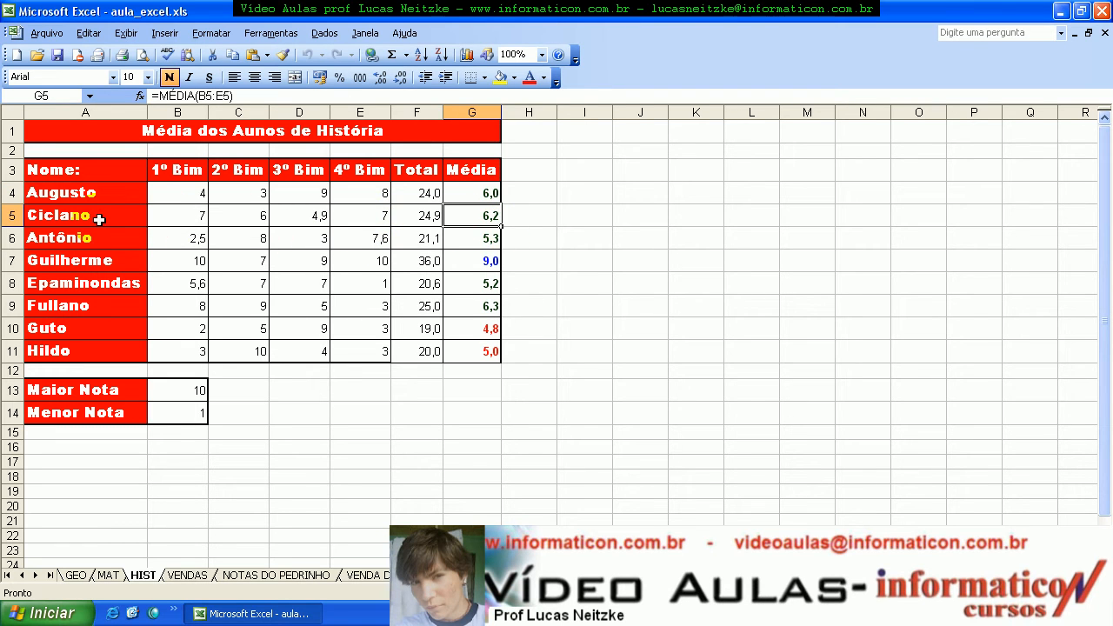
click(472, 240)
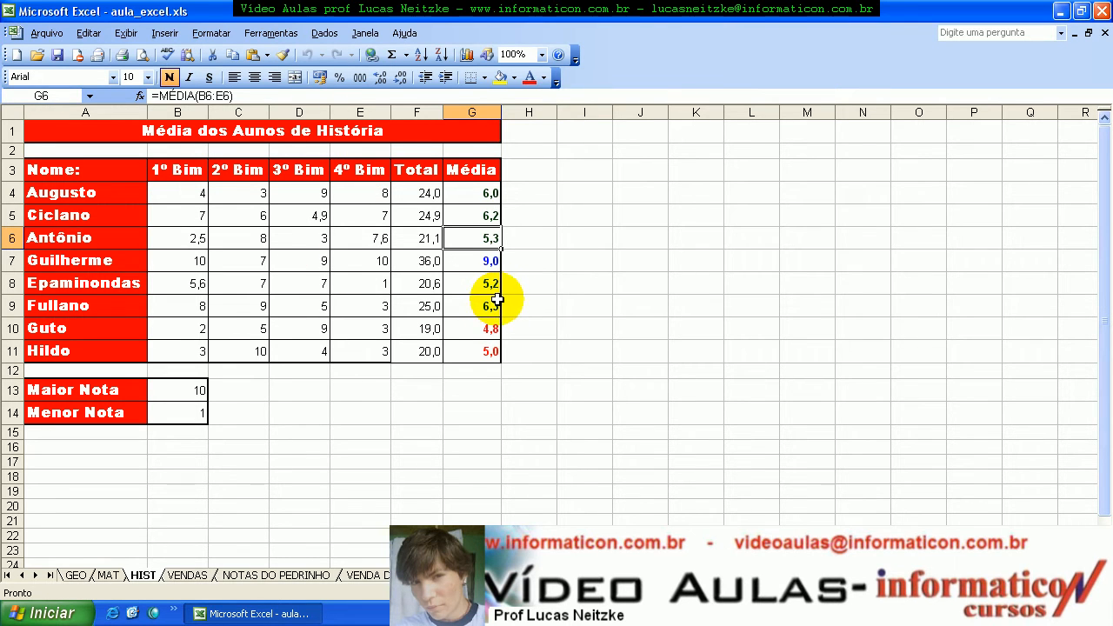
click(539, 304)
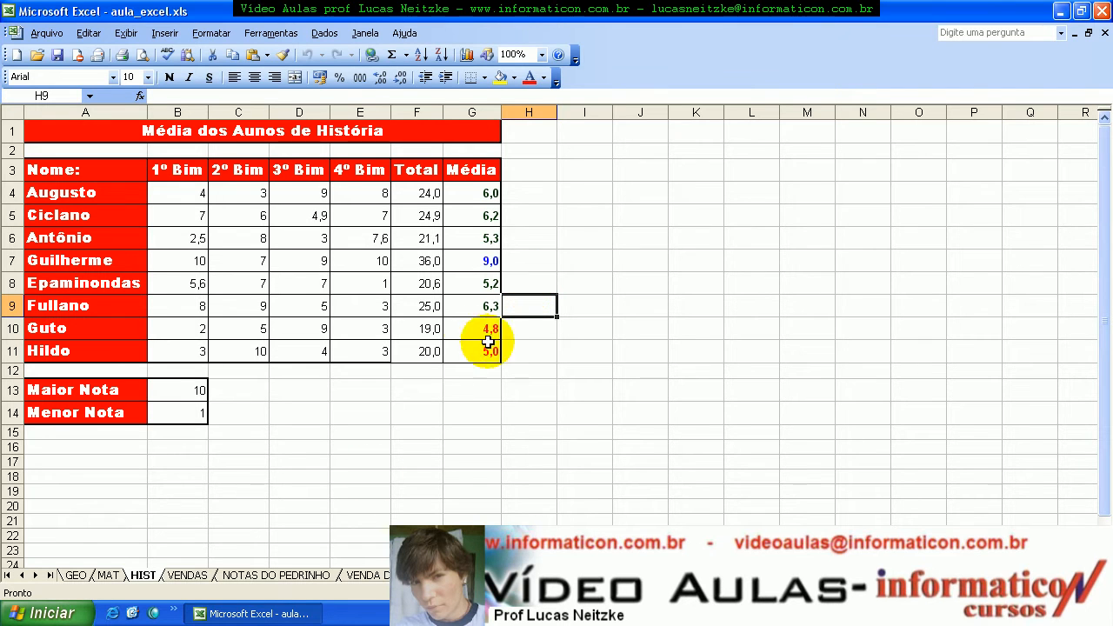
Switch to the GEO sheet and select the student names with their four bimester grades, A3:E11.
click(76, 575)
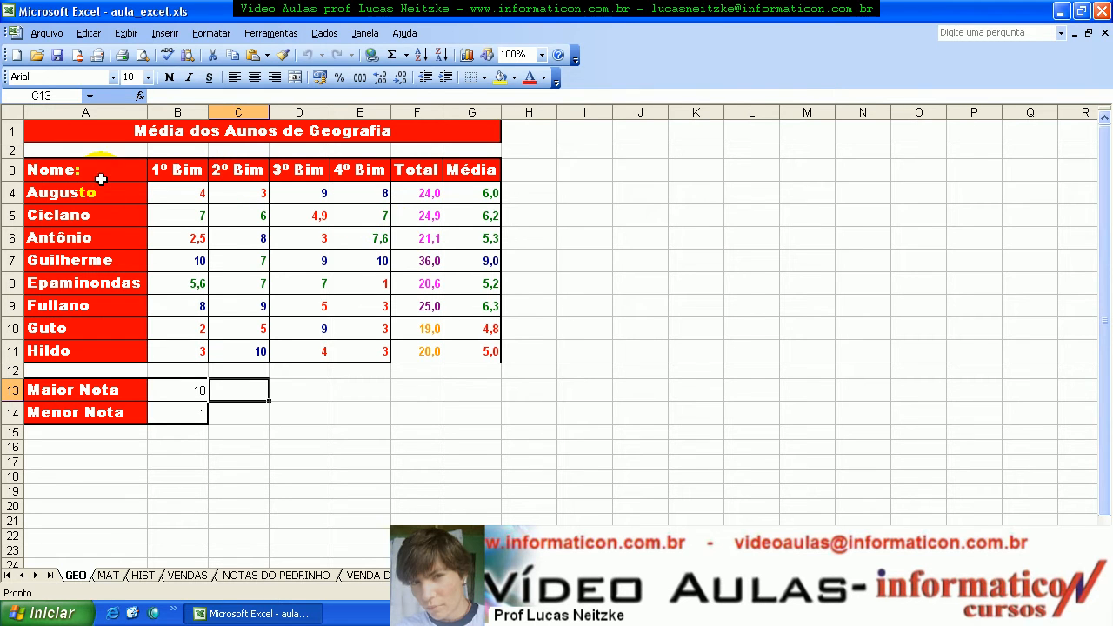
click(70, 169)
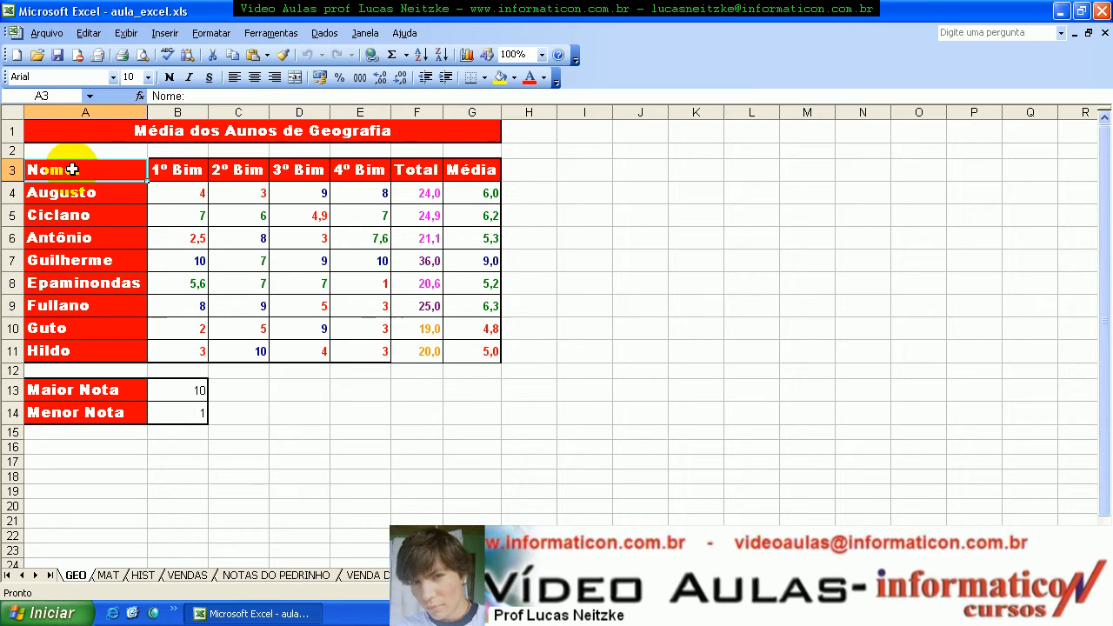
drag(70, 169, 369, 356)
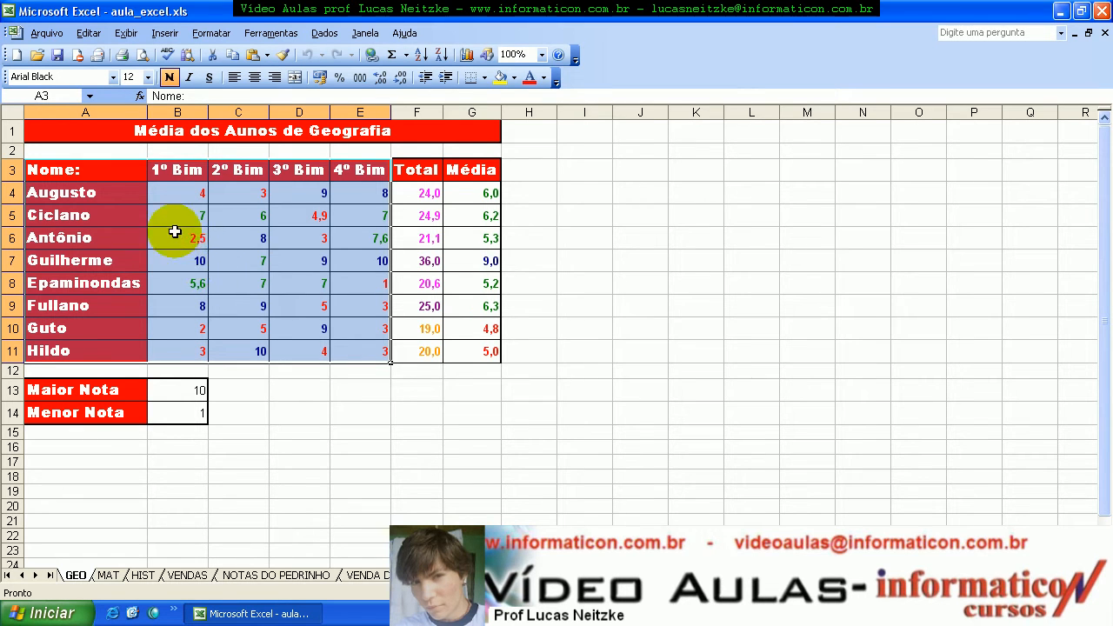
click(165, 35)
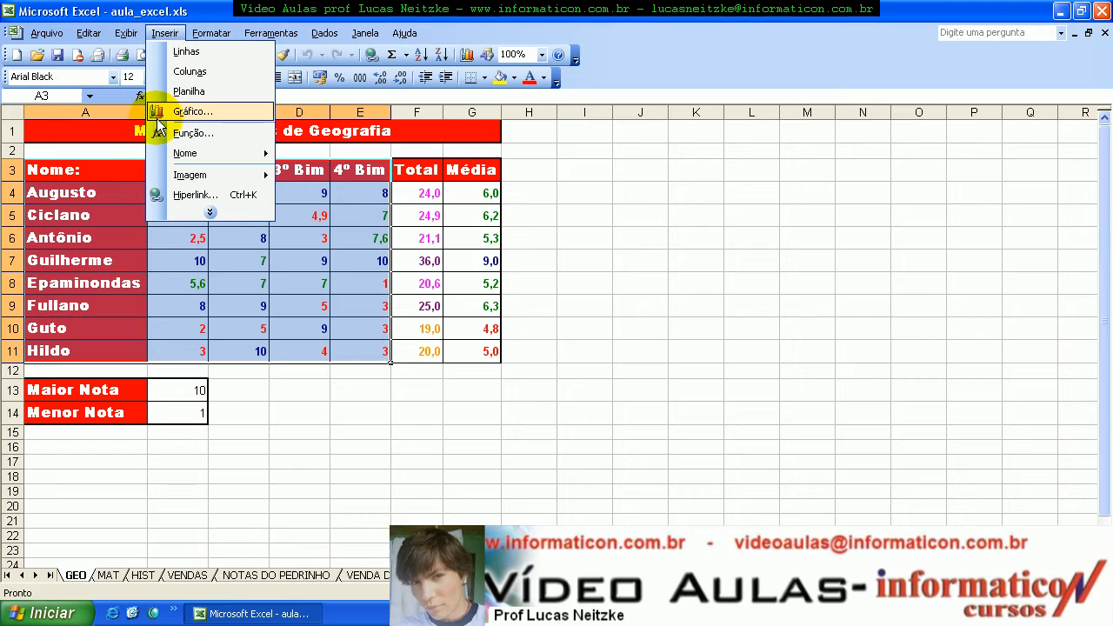
click(467, 56)
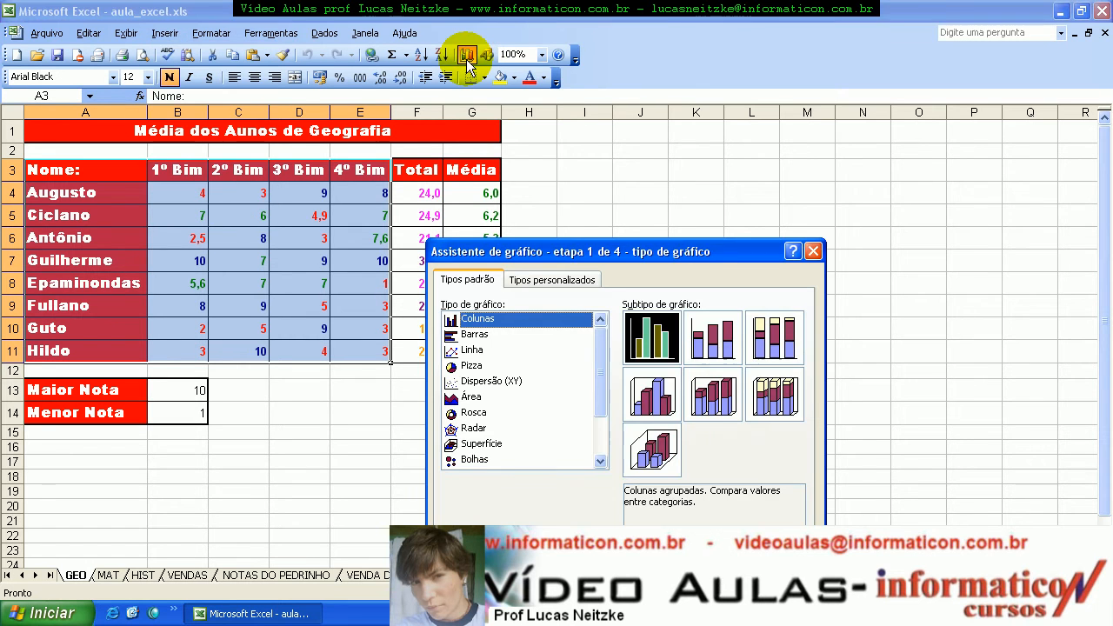
drag(560, 251, 500, 158)
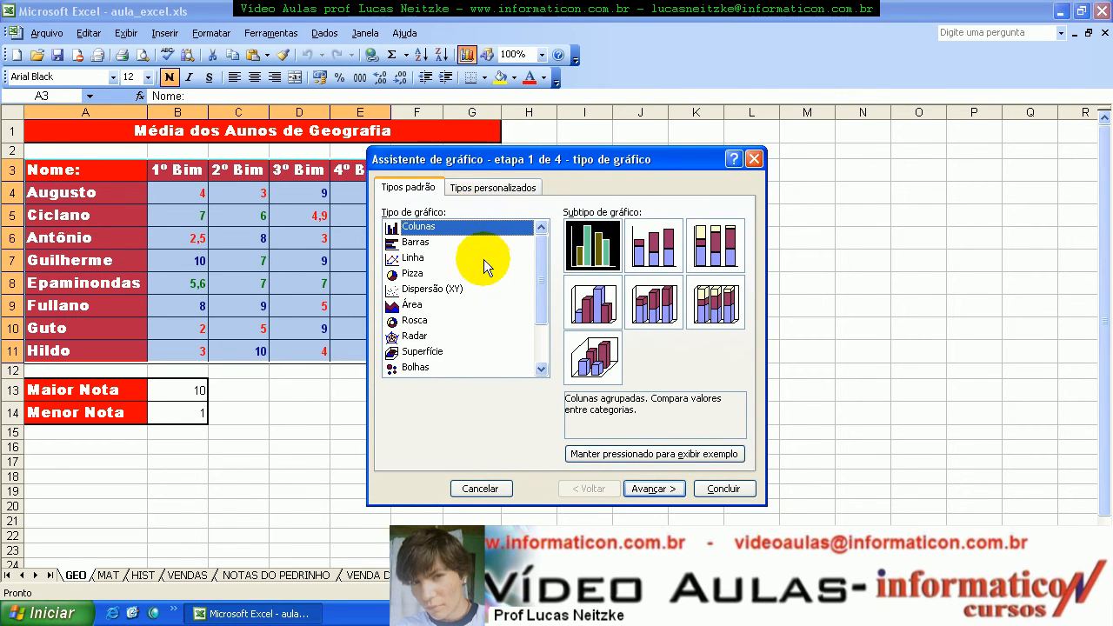
click(666, 488)
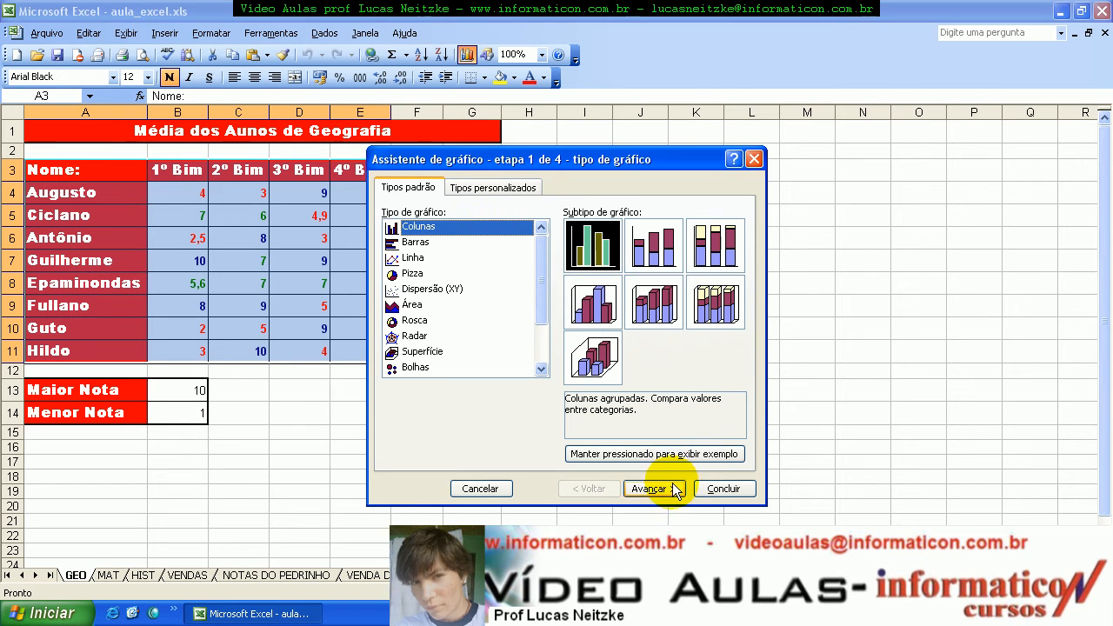
click(658, 489)
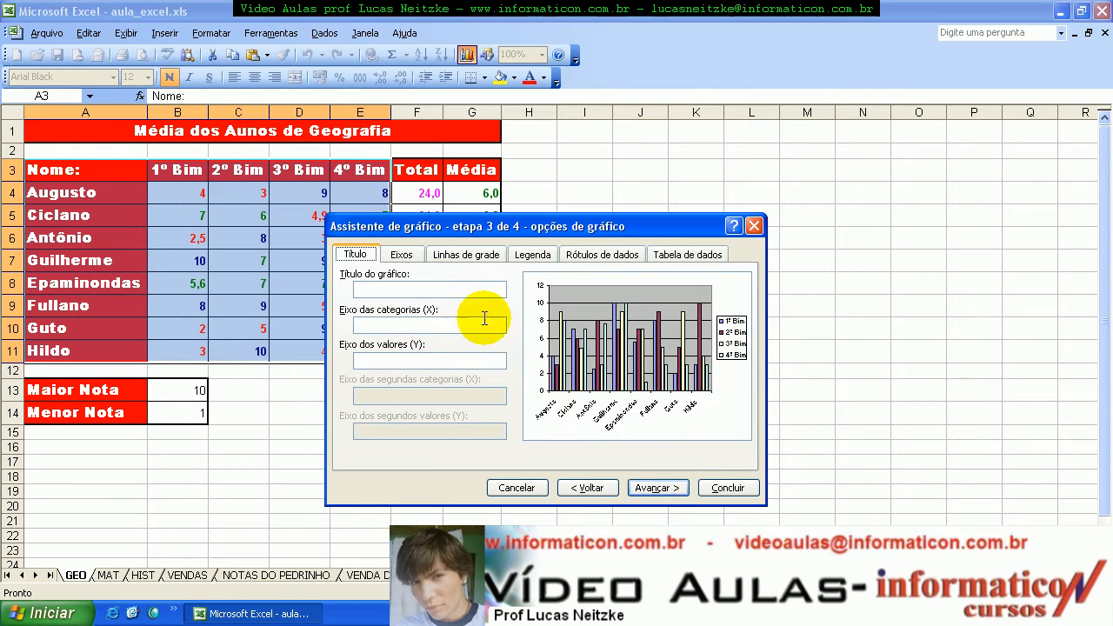
click(658, 488)
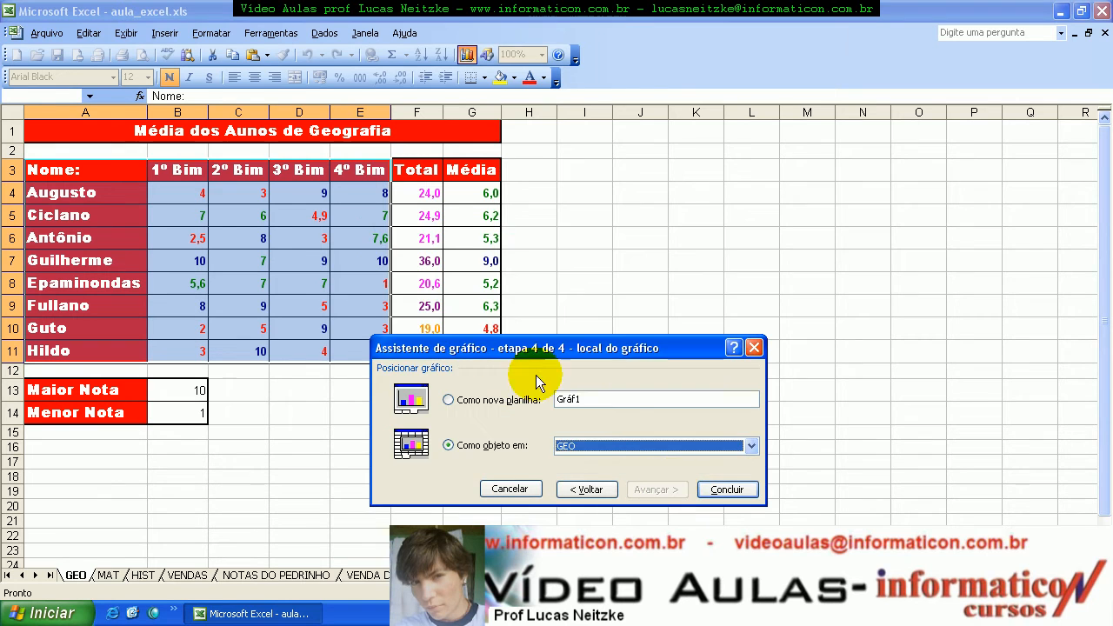
click(586, 492)
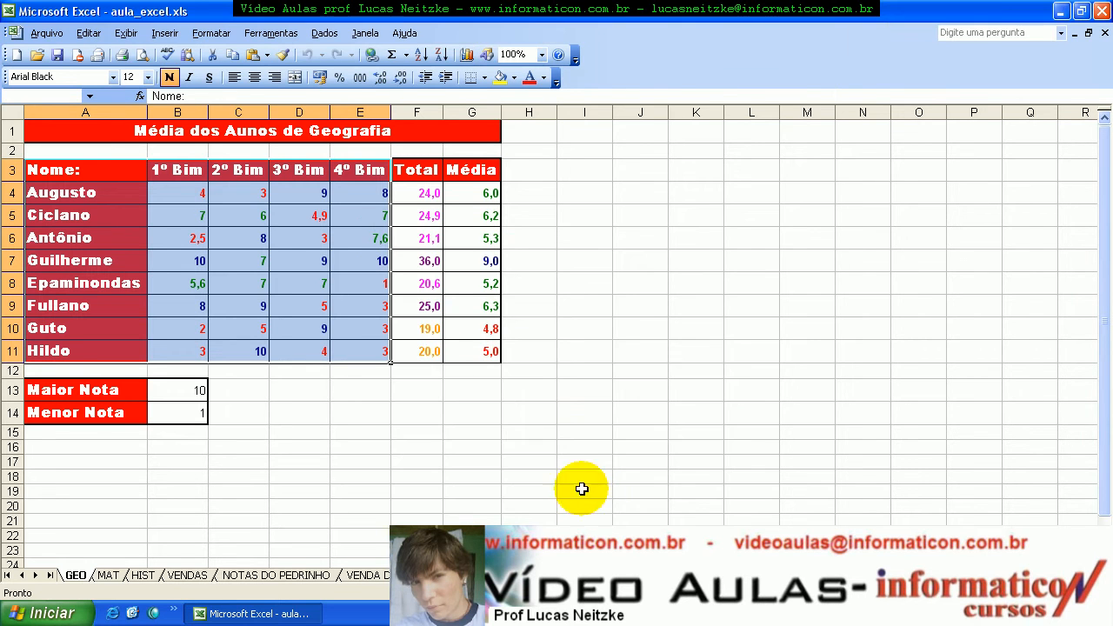
Start the Chart Wizard for the selected grades and look through the basic chart types from Dispersão (XY) back to Colunas.
click(466, 54)
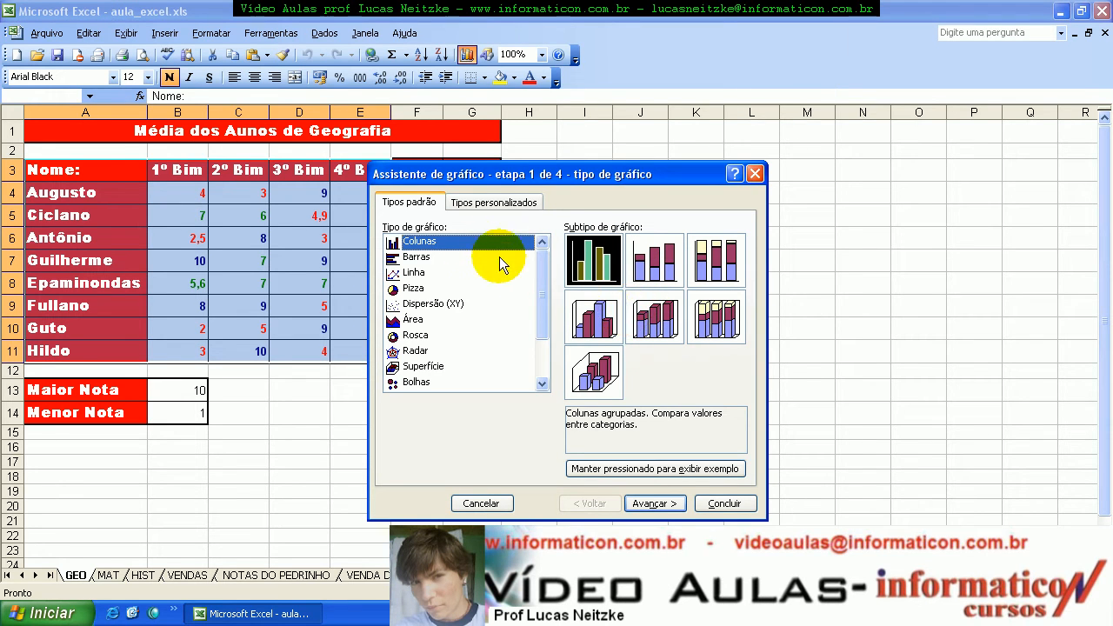
click(410, 303)
click(407, 288)
click(410, 274)
click(410, 256)
click(410, 241)
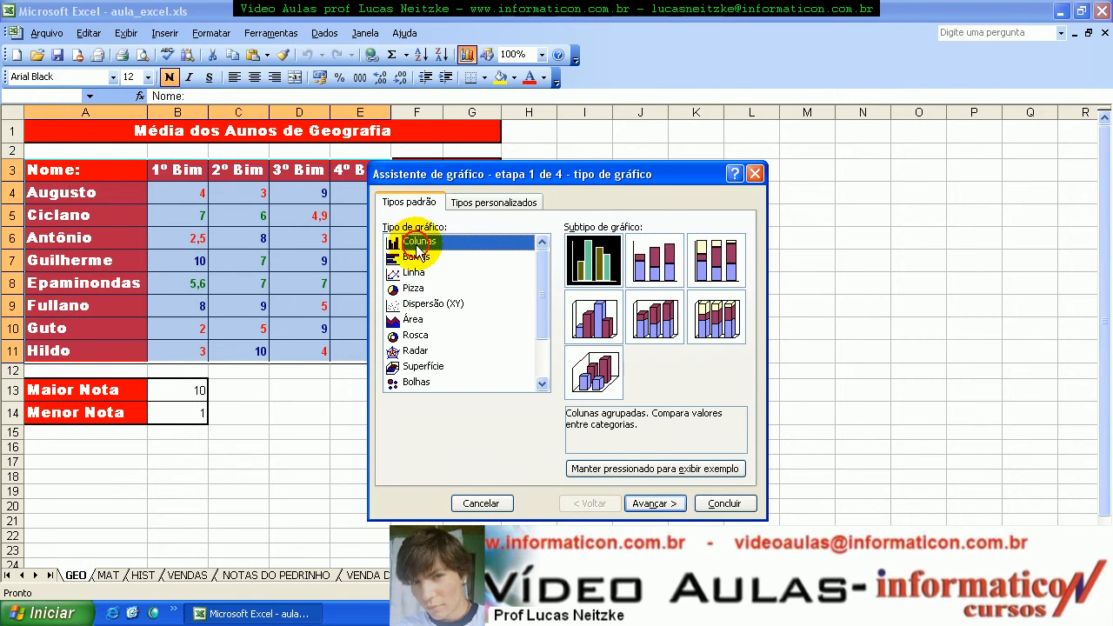
Browse the Superfície, Cilindro, Pirâmide, Cone, Radar and Rosca chart types and their subtypes.
click(414, 366)
scroll(414, 366, down, 2)
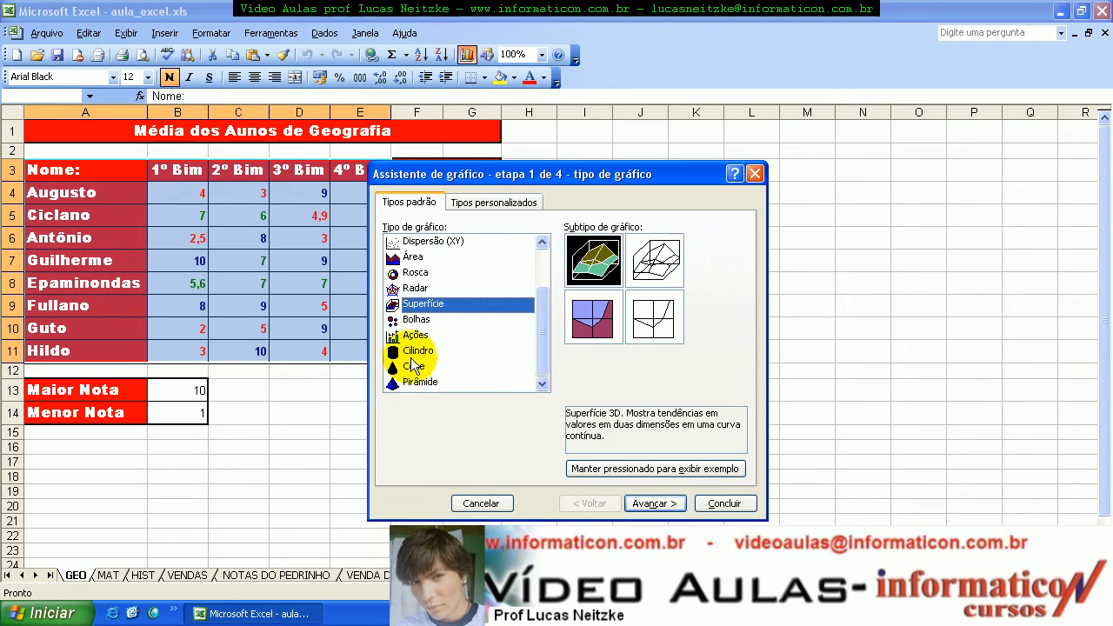
click(413, 351)
click(416, 380)
click(415, 366)
click(487, 289)
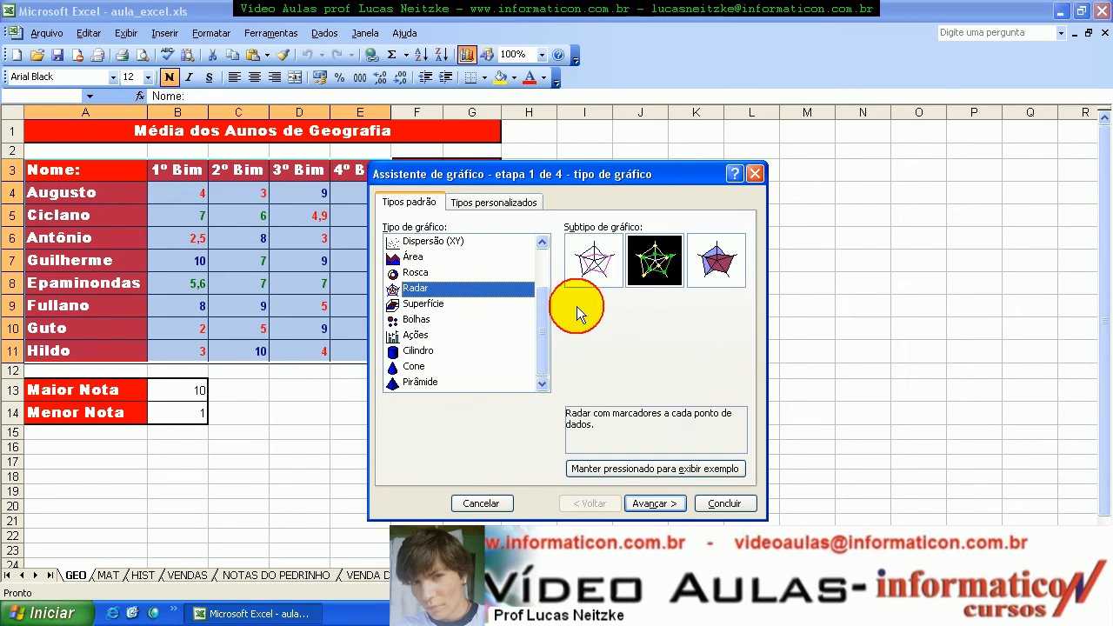
click(461, 273)
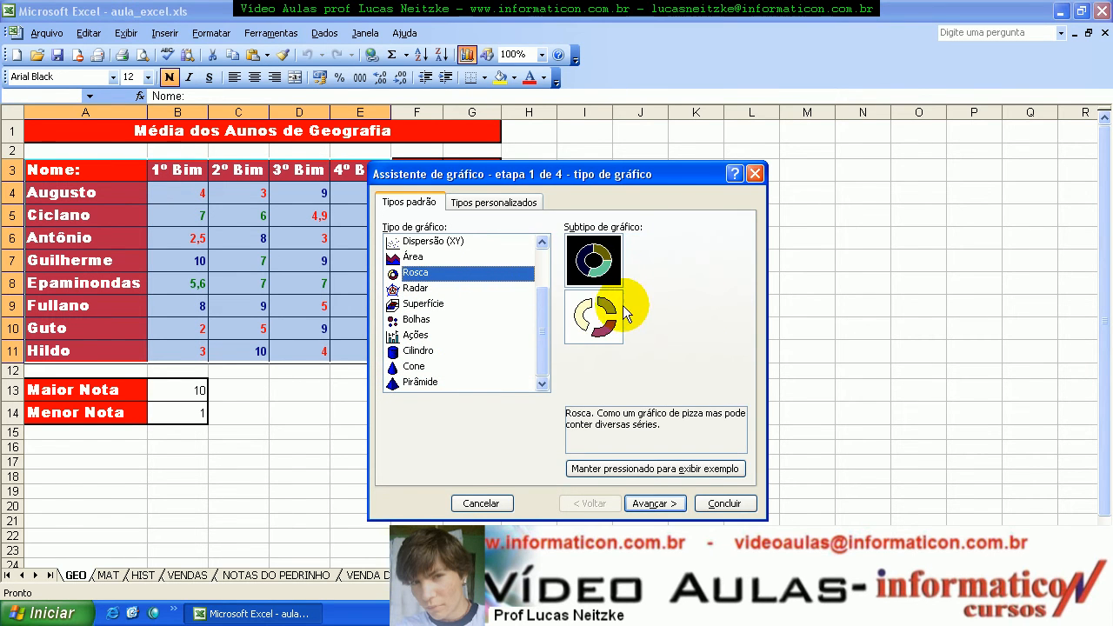
click(447, 304)
Look through the Pizza chart subtypes, including the exploded 3D and flat versions, and check the remaining chart types.
scroll(452, 318, up, 2)
click(412, 288)
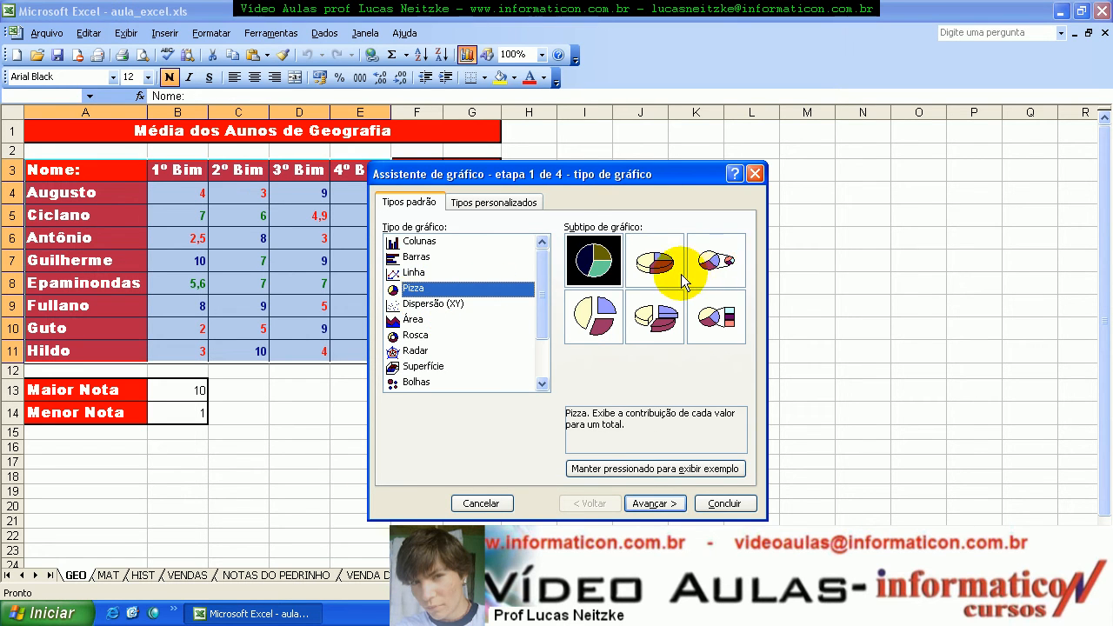
click(654, 315)
click(594, 315)
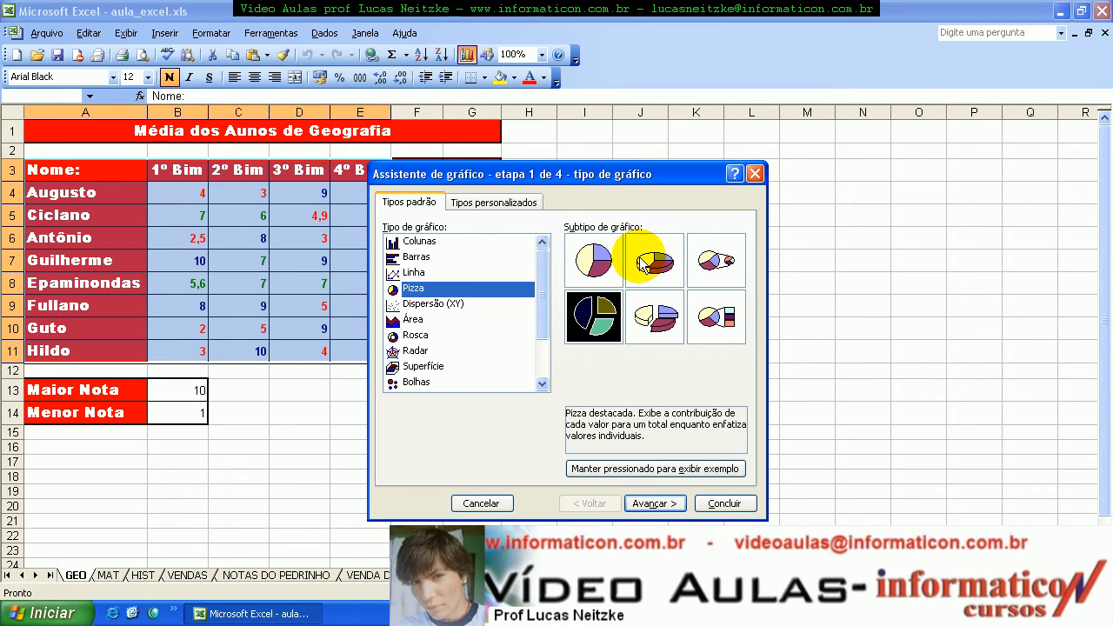
scroll(453, 372, down, 2)
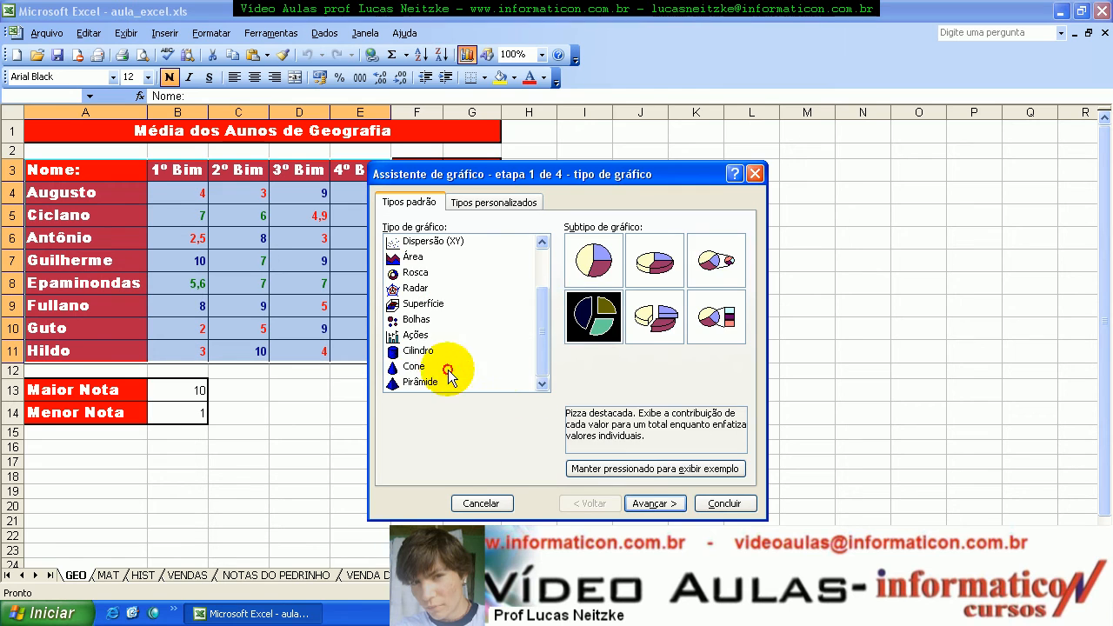
click(452, 288)
scroll(453, 291, up, 2)
Look through the Colunas chart subtypes and their descriptions, from clustered and stacked to the 3D versions, ending on flat clustered columns.
click(420, 243)
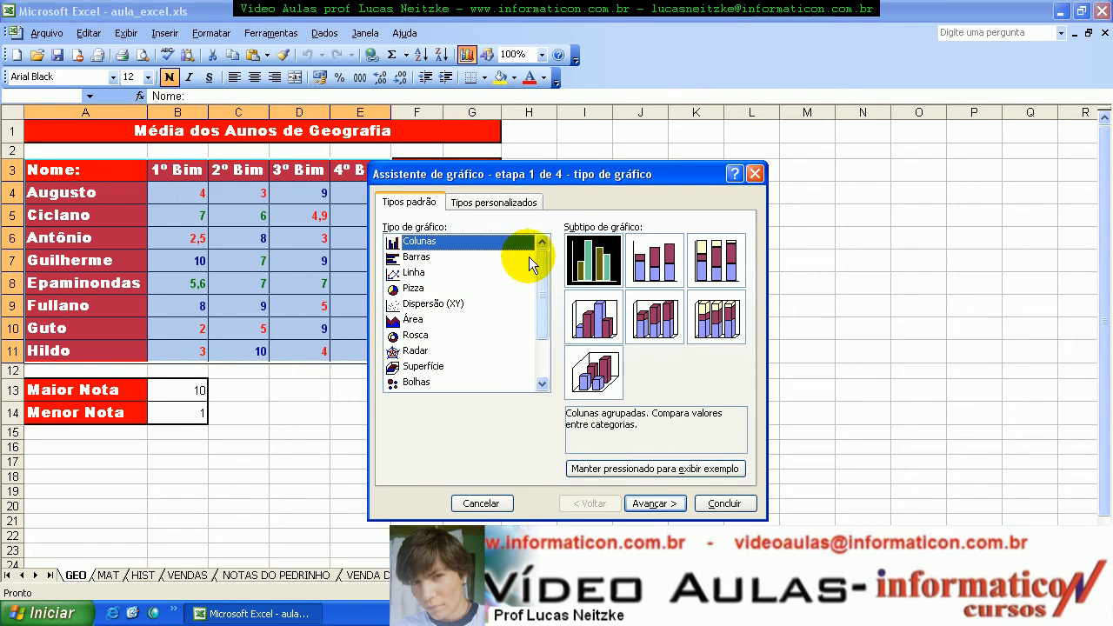
click(714, 317)
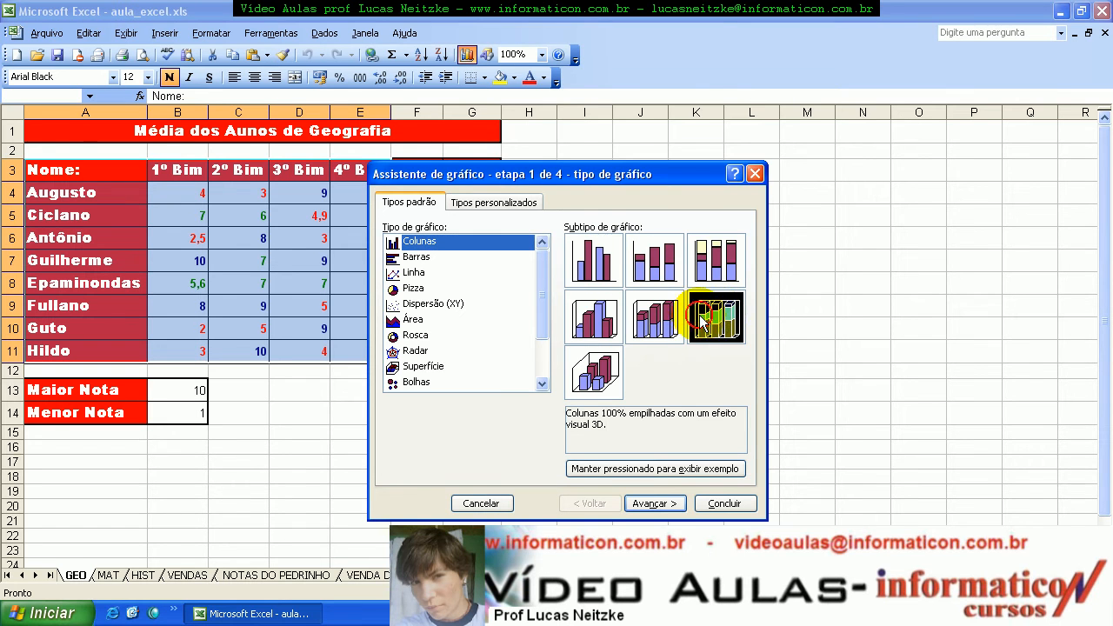
click(596, 249)
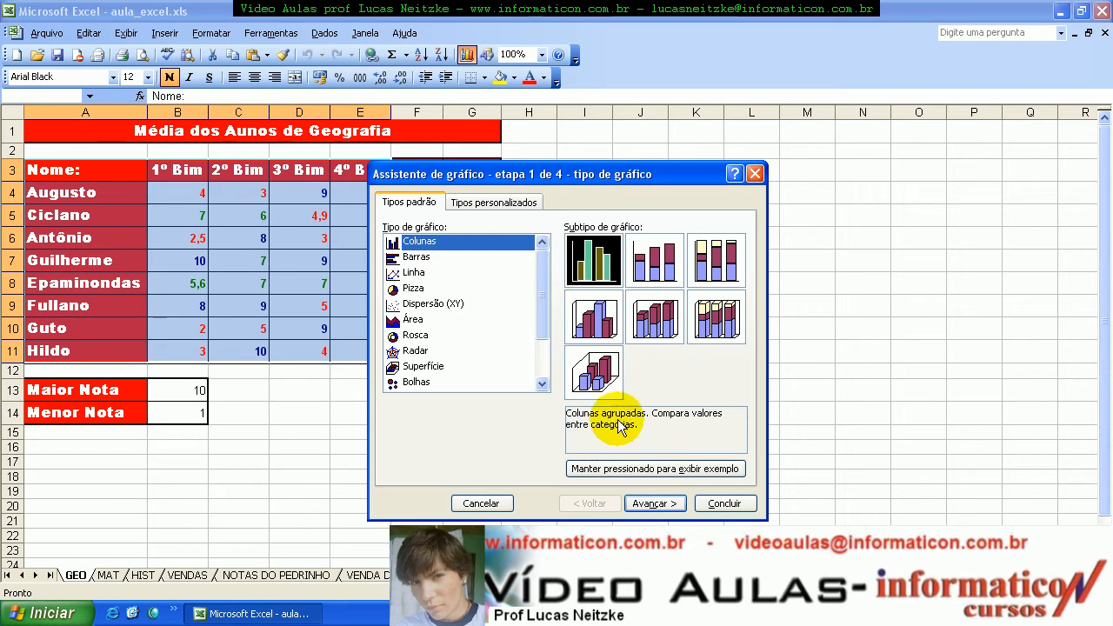
click(653, 259)
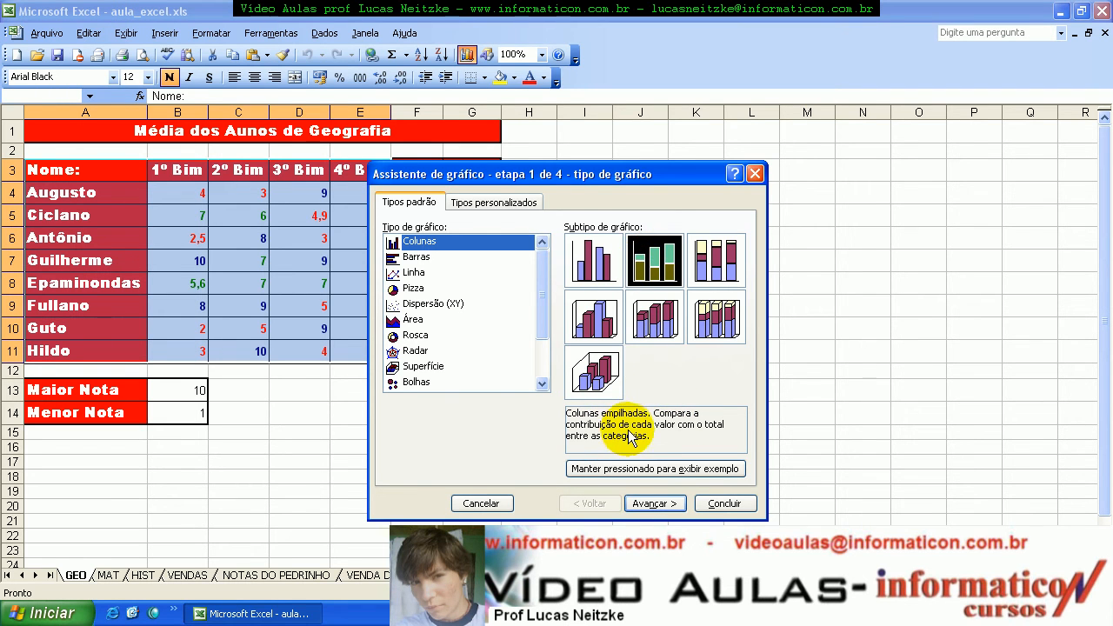
click(727, 259)
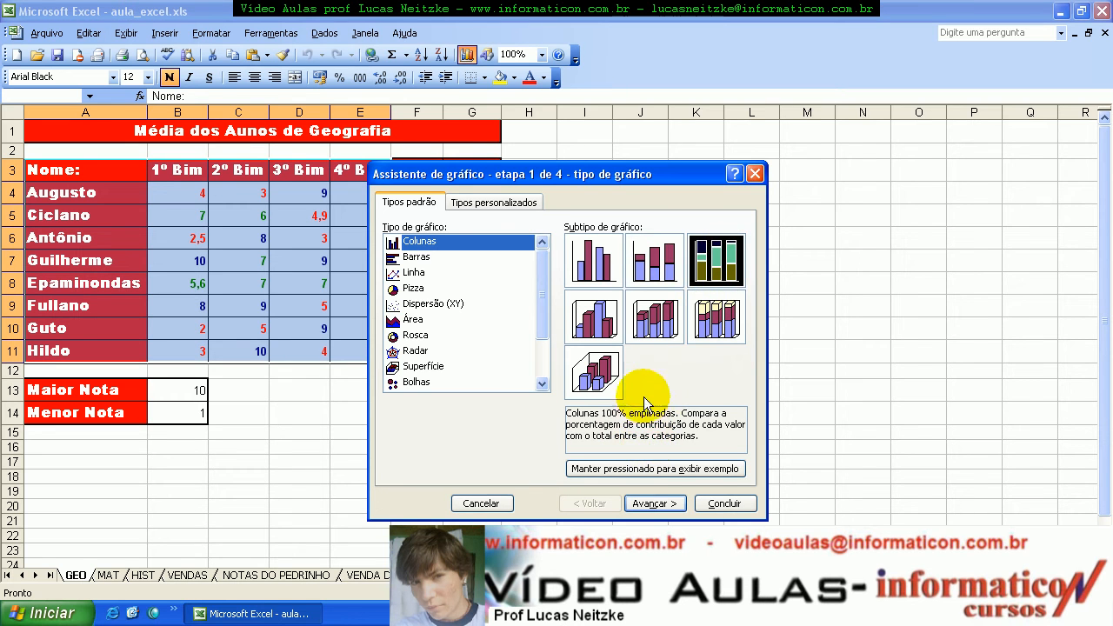
click(606, 339)
click(657, 320)
click(717, 317)
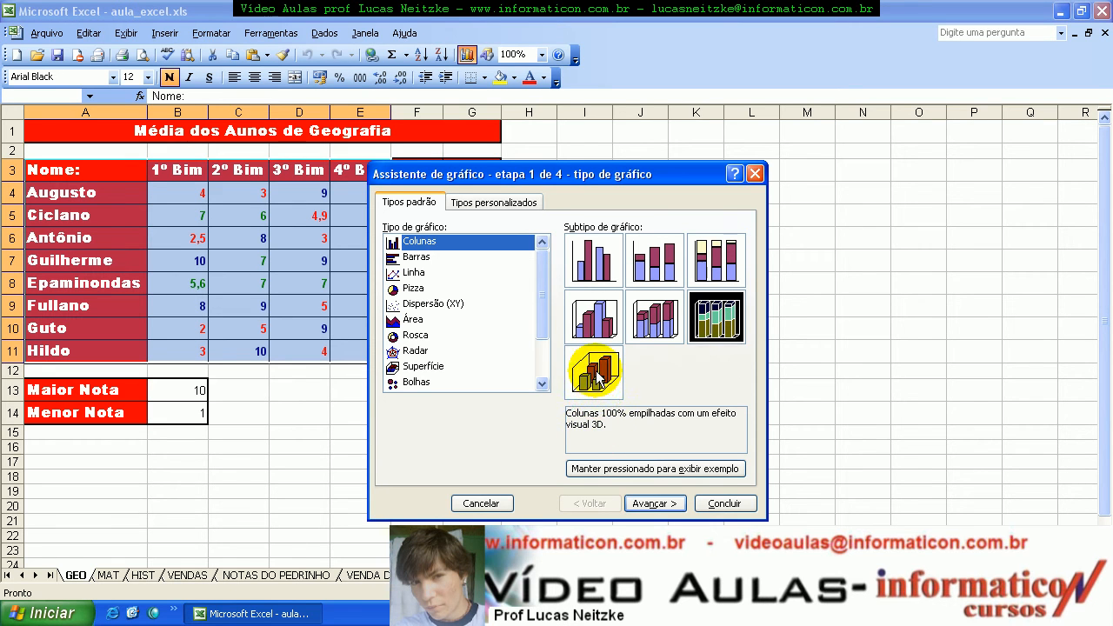
click(597, 376)
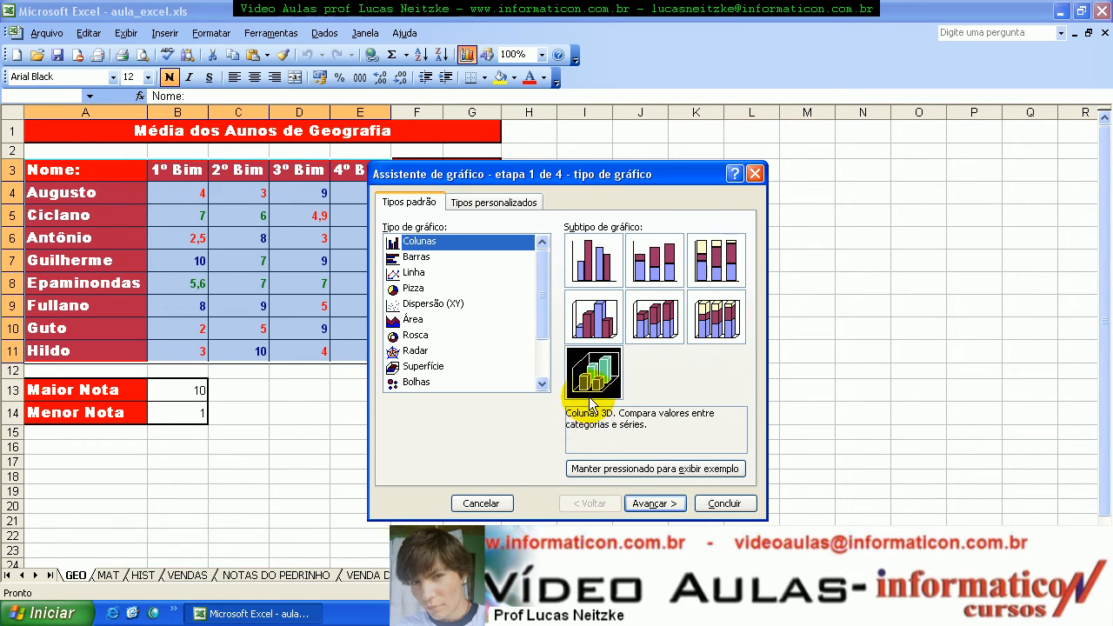
click(598, 325)
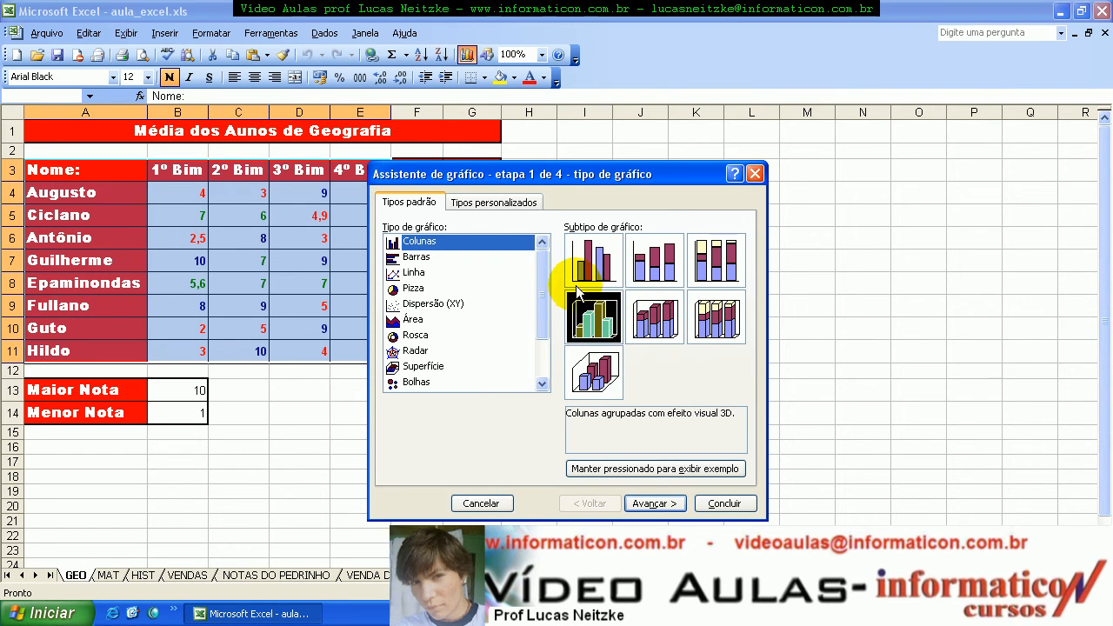
click(590, 284)
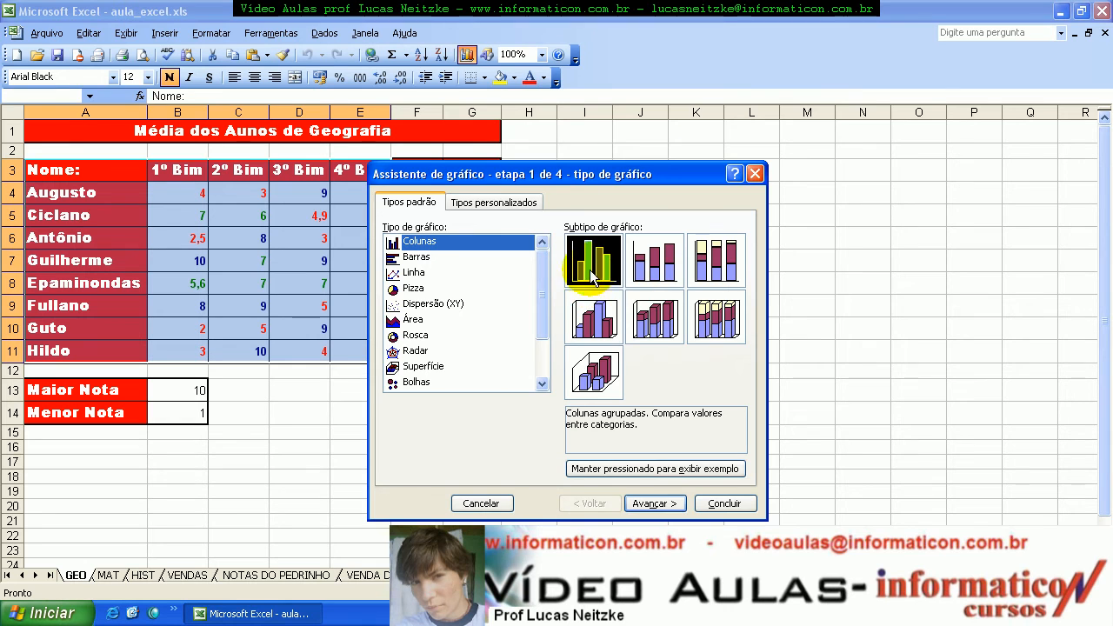
Preview the grades as flat clustered columns in the source data stage, comparing the series in Linhas and in Colunas.
click(670, 506)
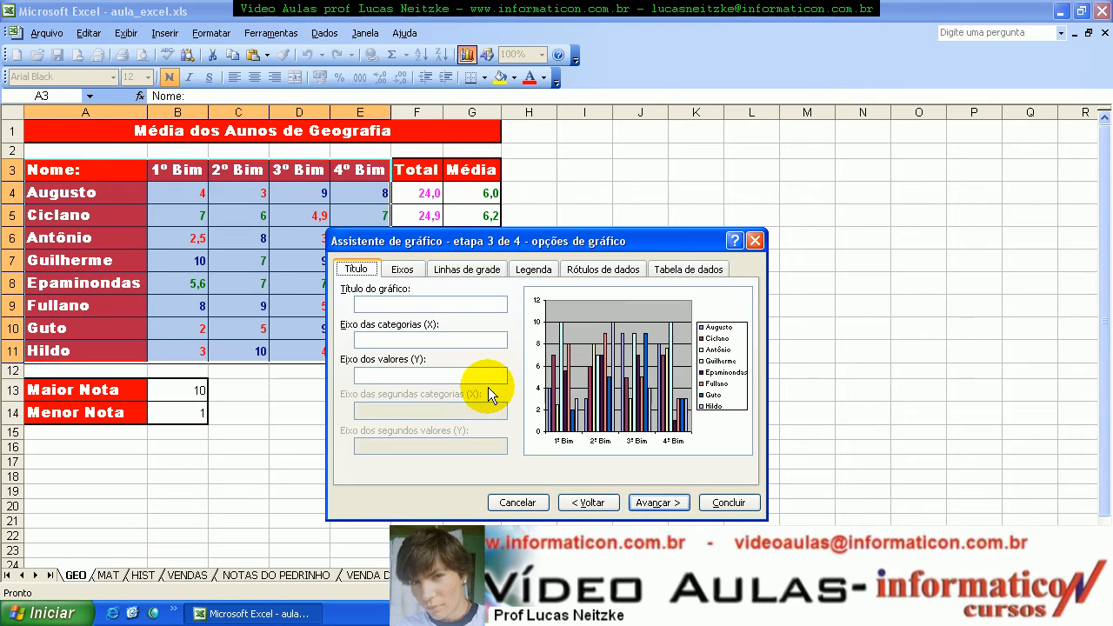
click(579, 484)
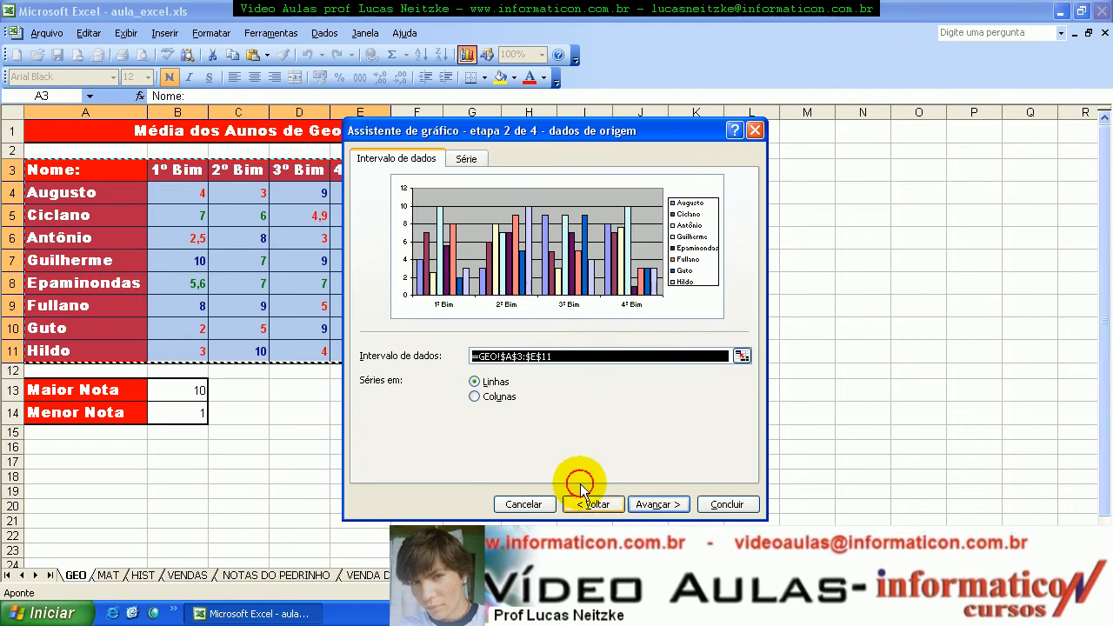
click(492, 383)
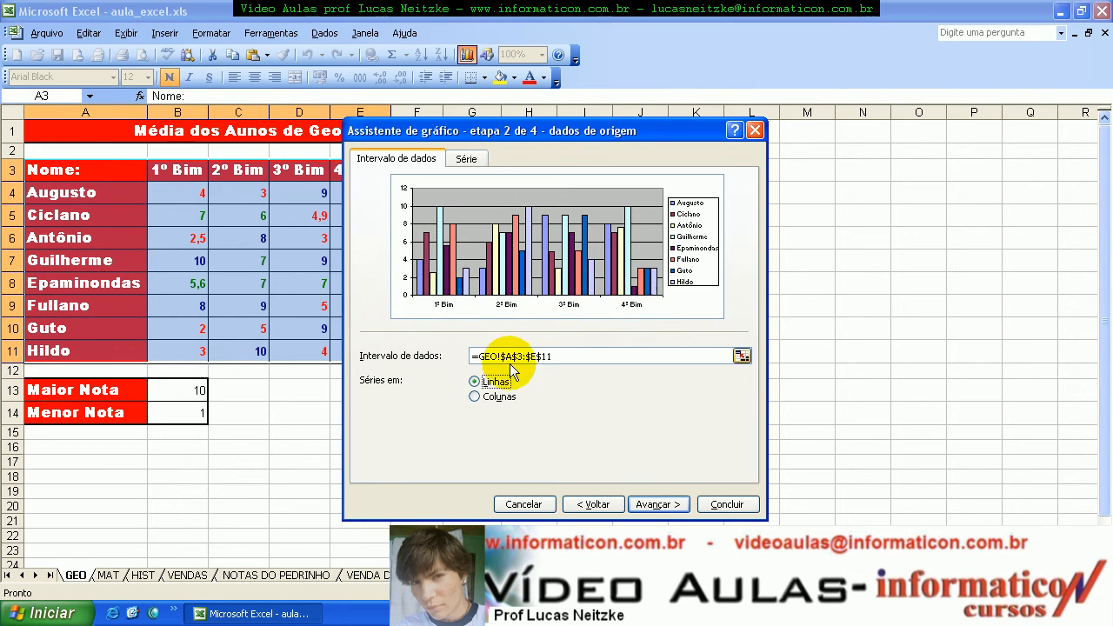
click(511, 400)
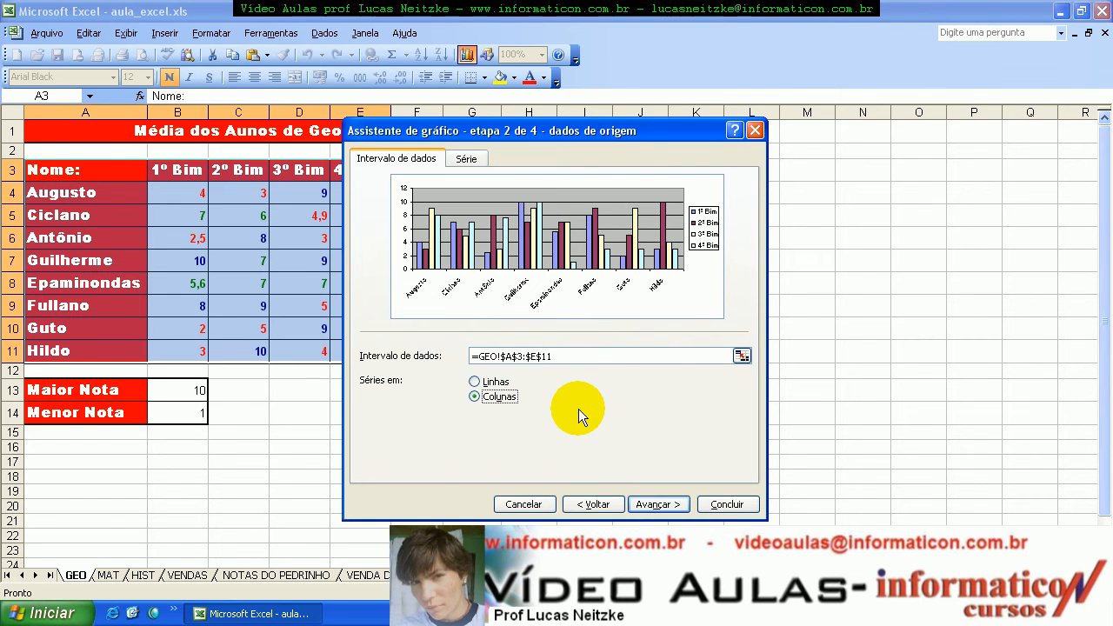
Change the subtype to stacked columns with a 3D visual effect and compare its preview with series in Linhas and Colunas.
click(596, 504)
click(659, 321)
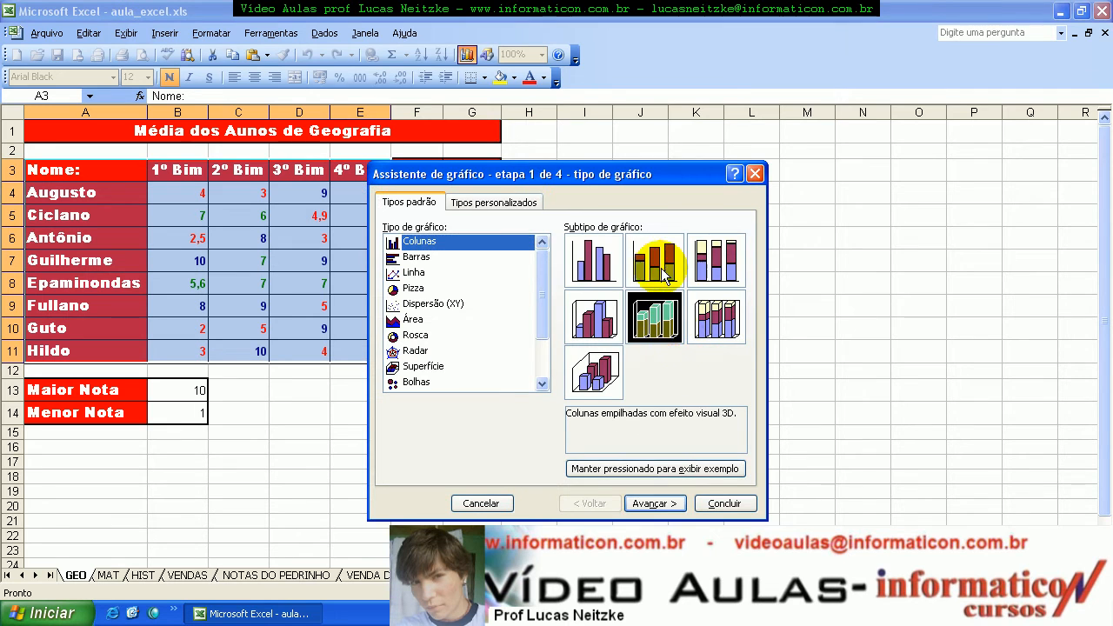
click(667, 506)
click(494, 384)
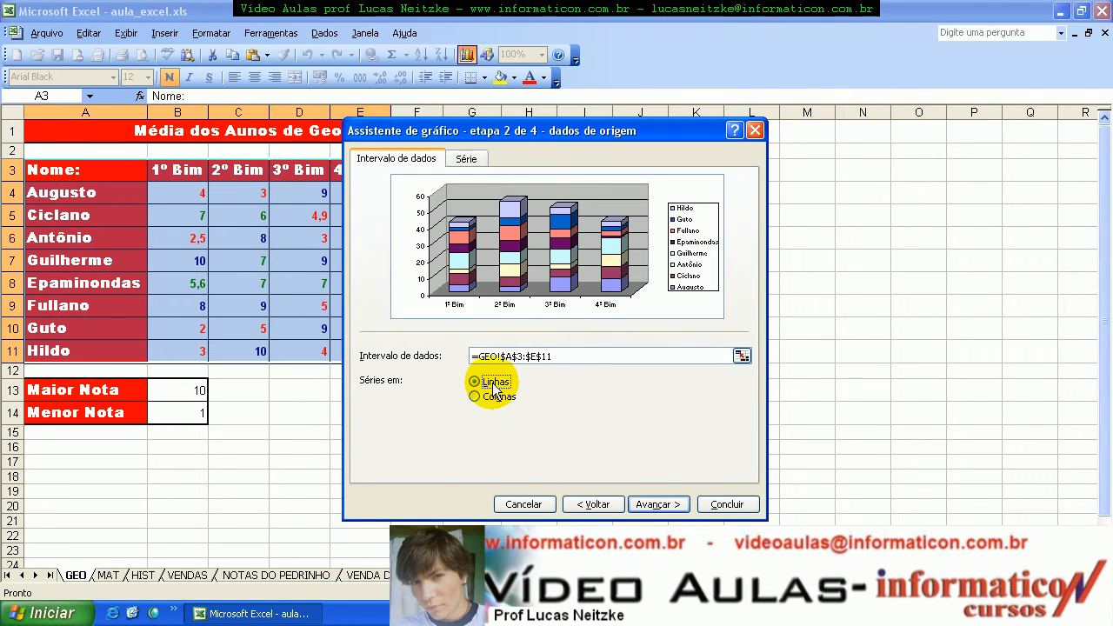
click(494, 398)
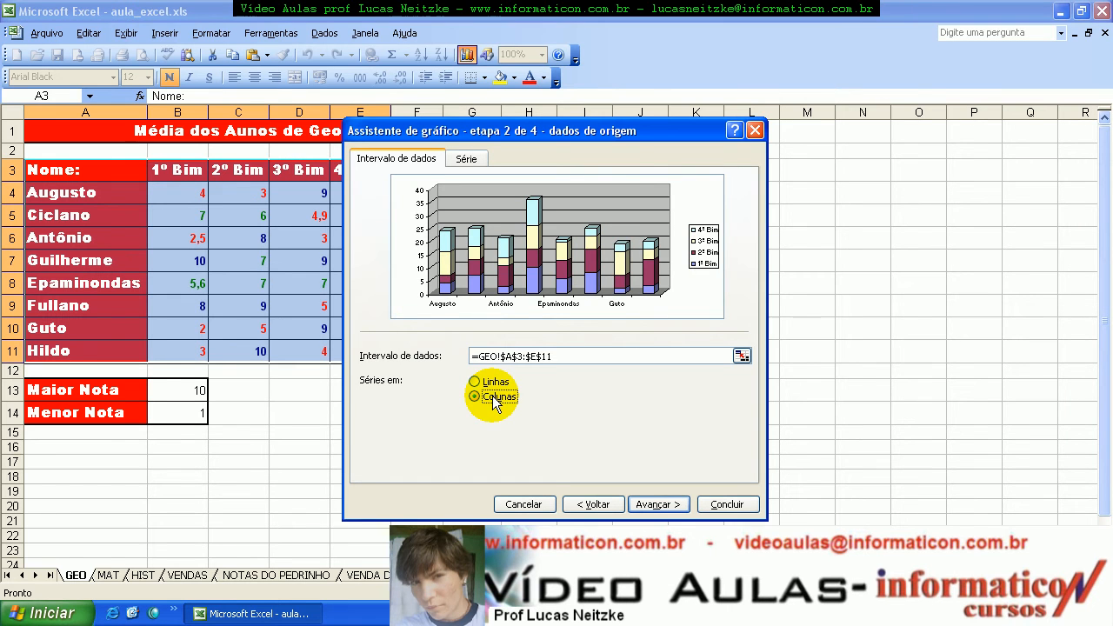
click(485, 382)
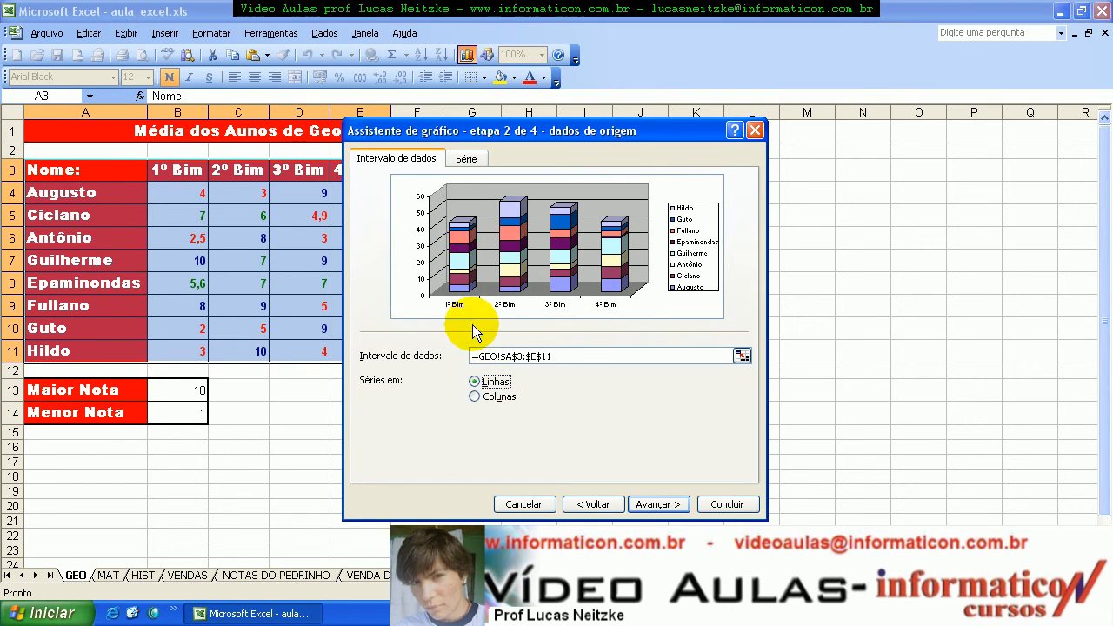
click(480, 397)
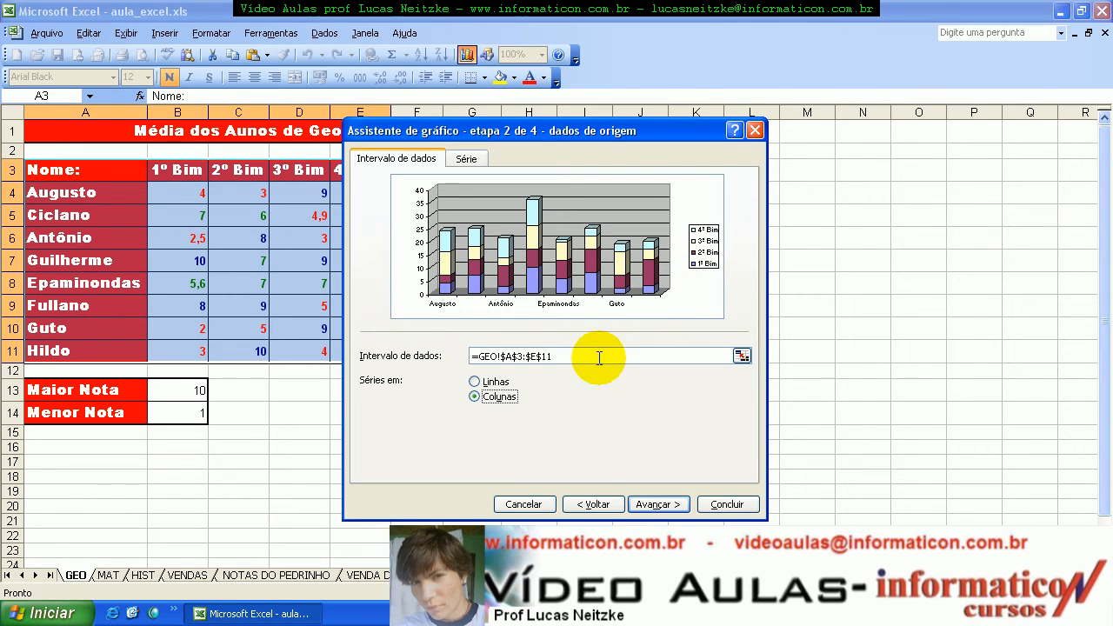
Return to the chart types, try the Pizza subtype with 3D visual effect, and preview it with the series in Linhas.
click(586, 502)
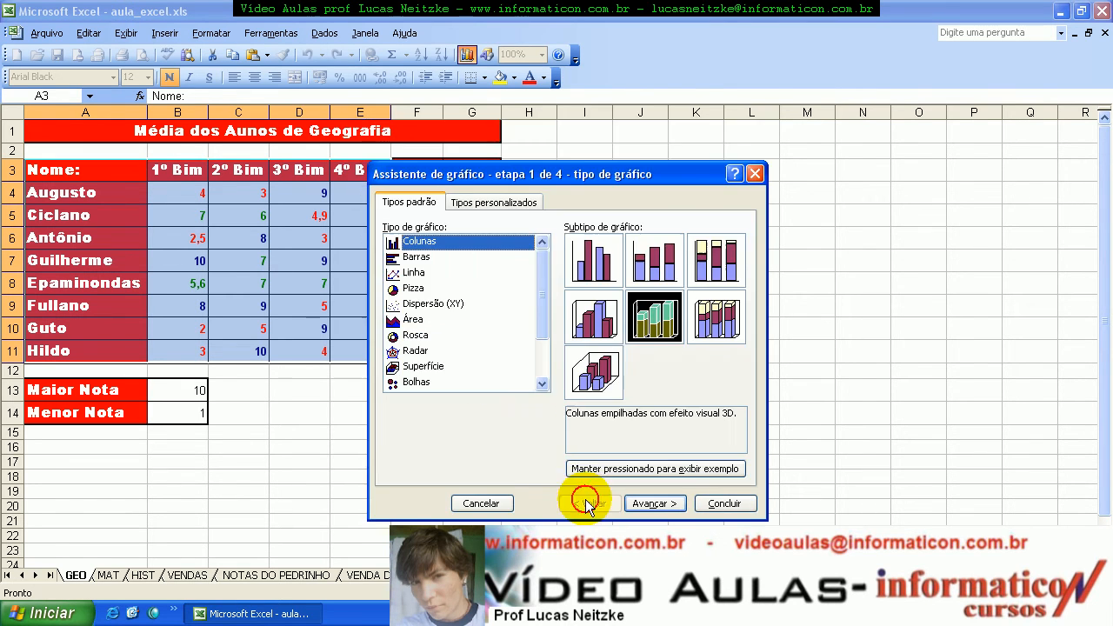
scroll(408, 348, down, 2)
click(422, 366)
click(424, 352)
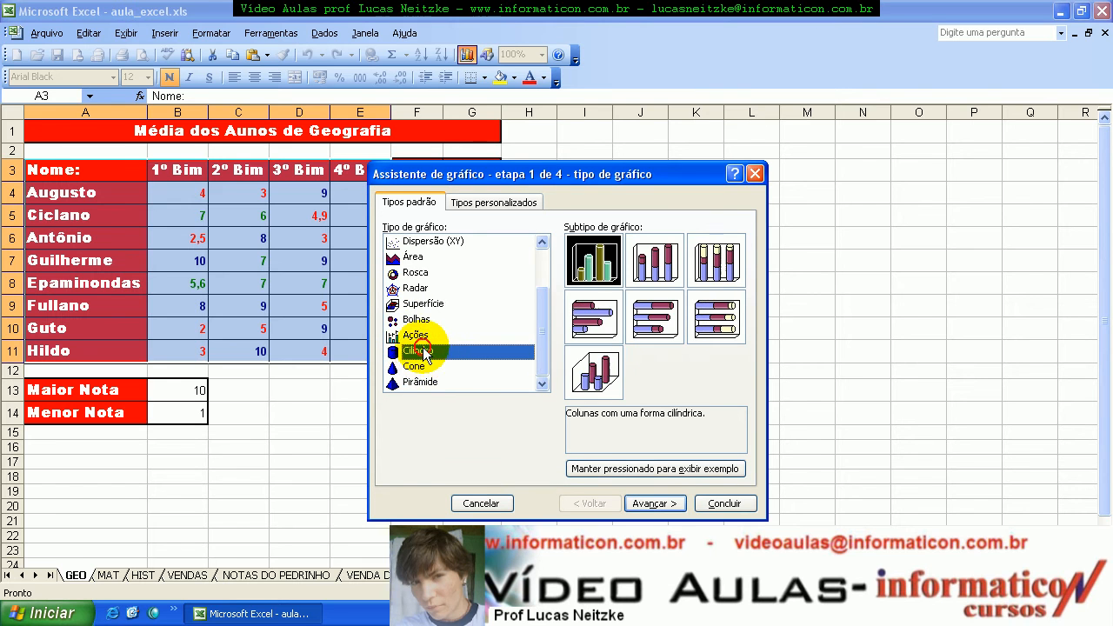
scroll(425, 342, up, 2)
click(425, 287)
click(645, 263)
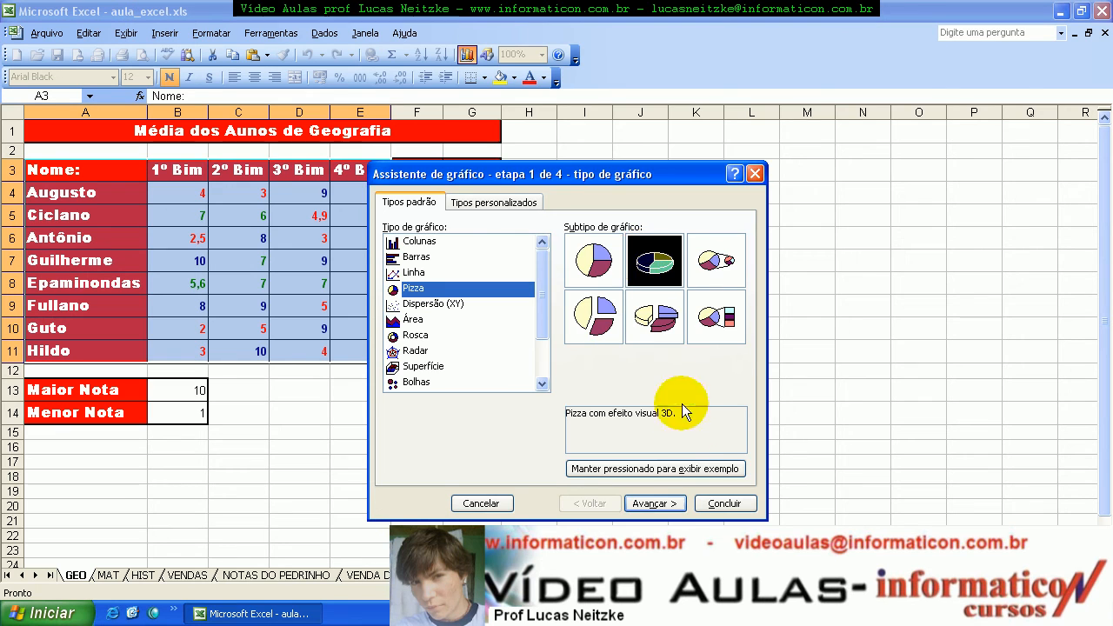
click(654, 503)
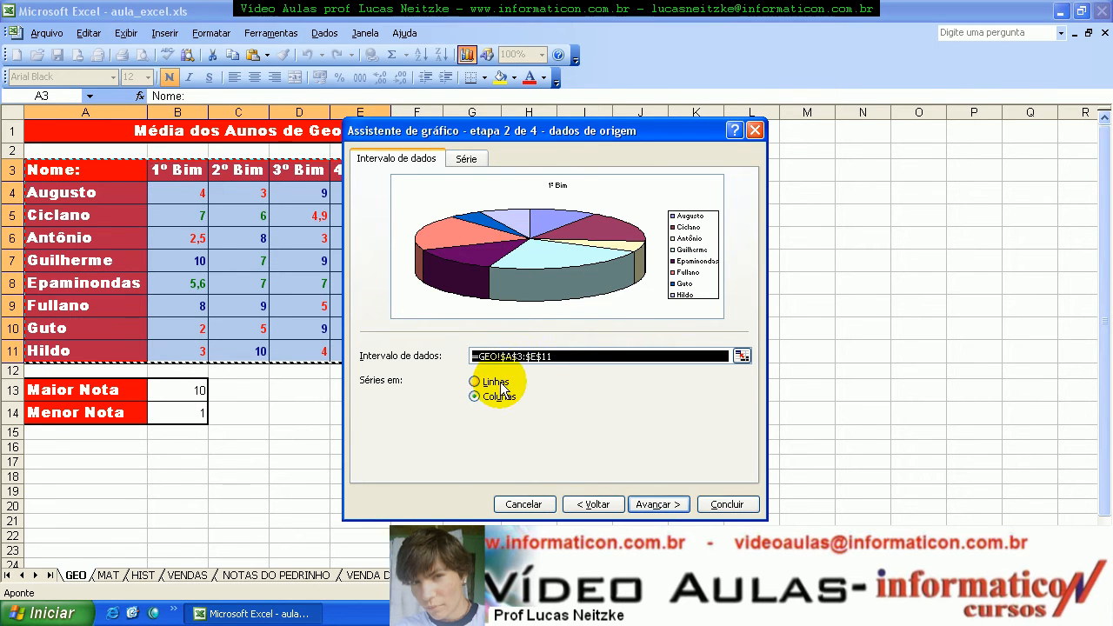
click(474, 381)
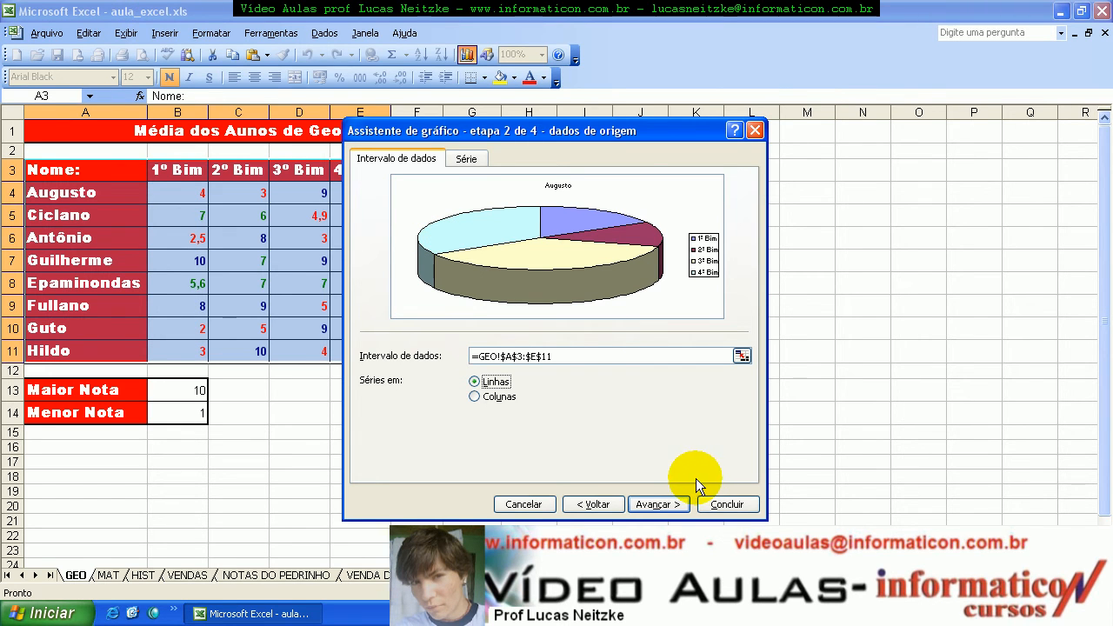
Return to the chart types and look through Superfície, Rosca, Dispersão (XY), Bolhas and Pizza.
click(592, 504)
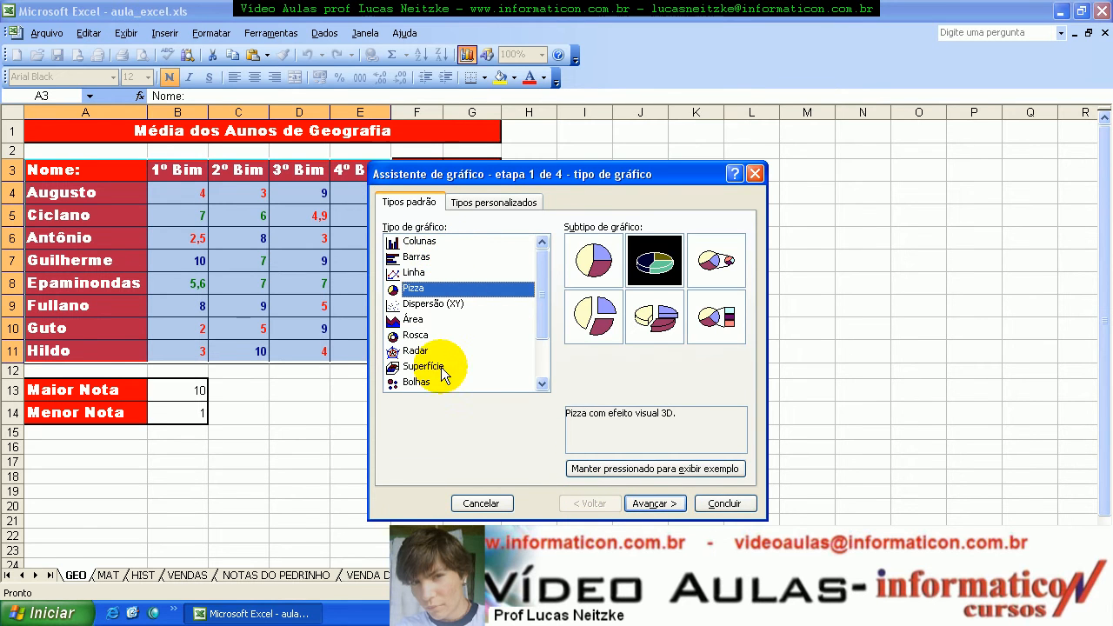
click(408, 366)
click(412, 335)
click(426, 303)
click(408, 380)
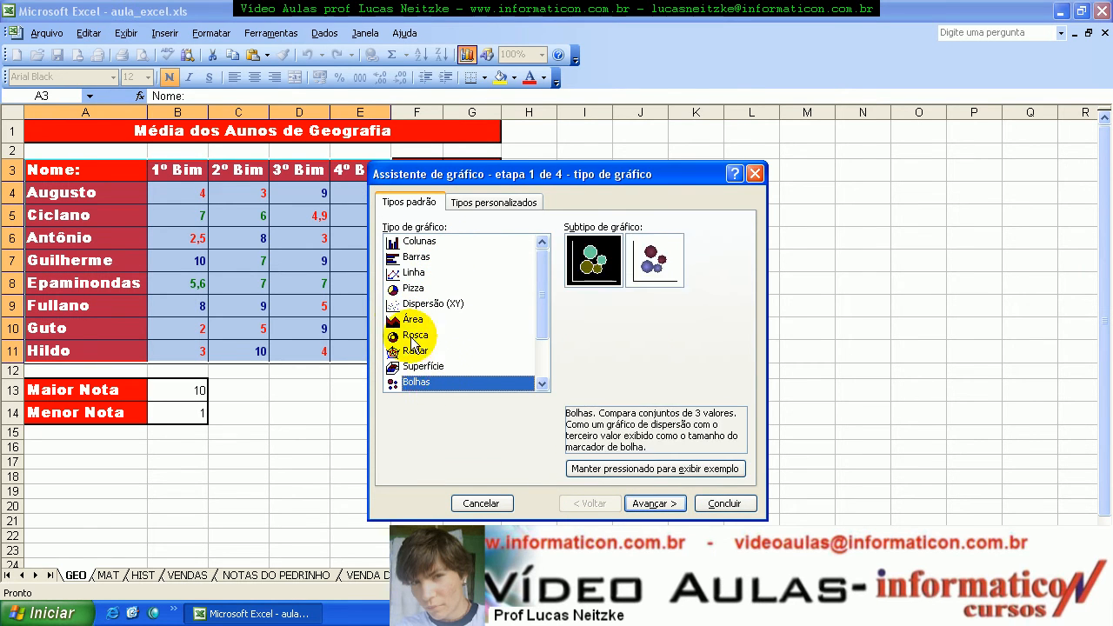
click(401, 288)
click(399, 335)
click(405, 304)
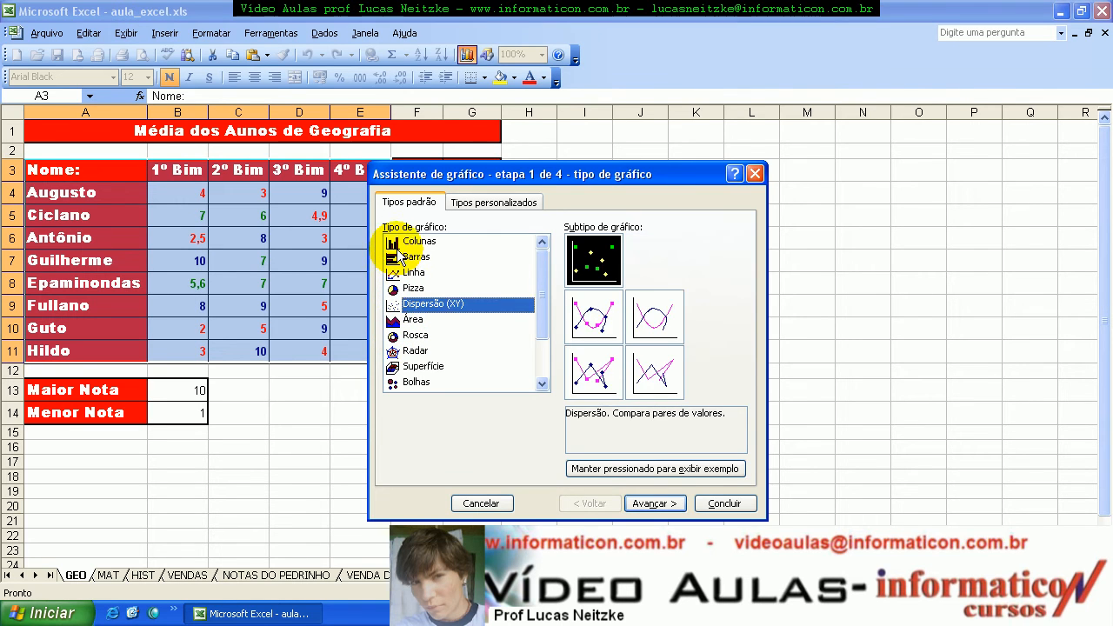
Choose the Colunas type with the clustered 3D visual effect subtype and continue to the source data.
click(398, 242)
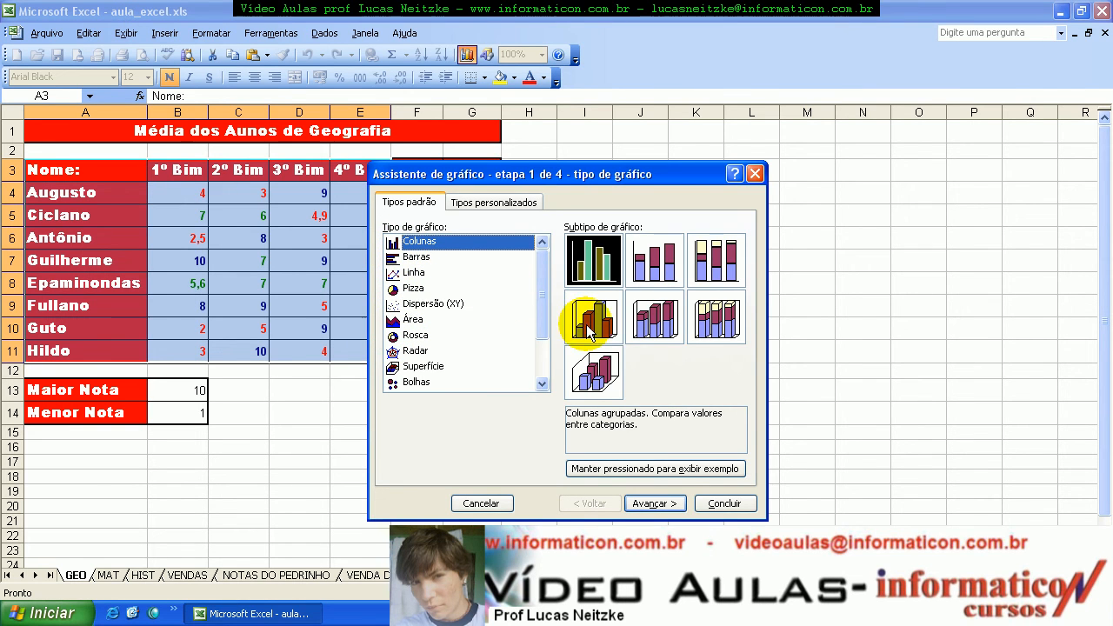
click(590, 328)
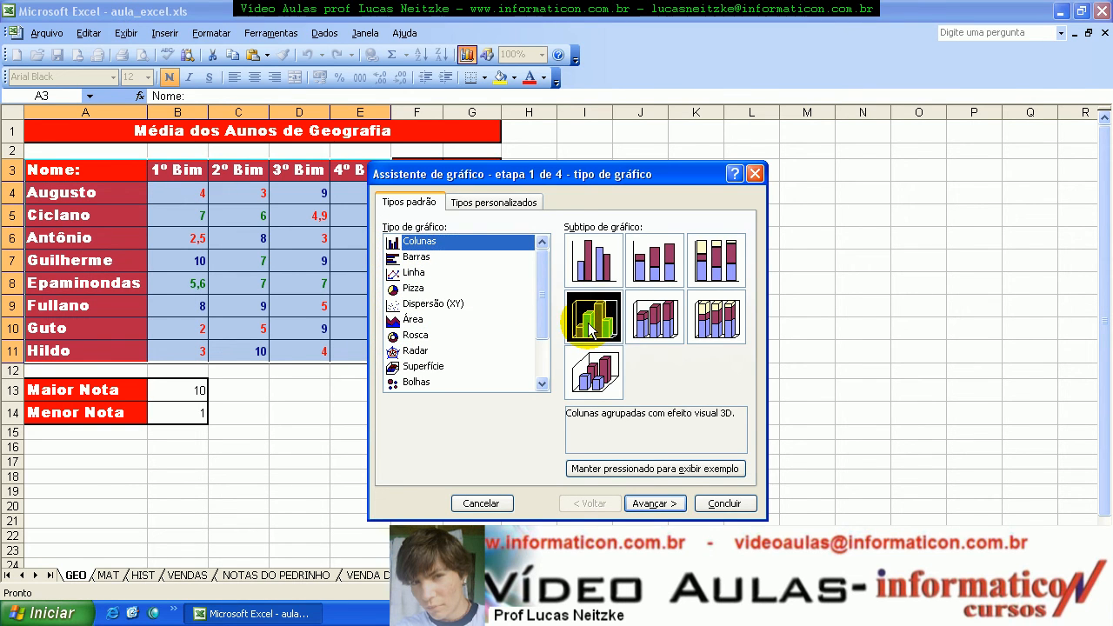
click(653, 504)
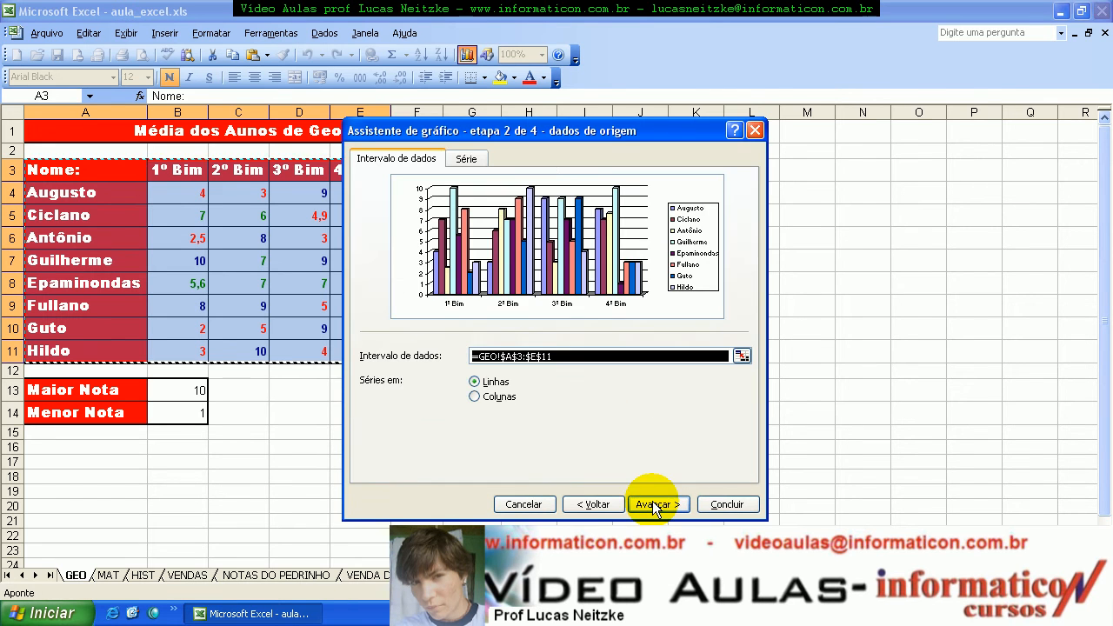
Compare the chart with series in Colunas and Linhas, settle on Linhas, and continue to the chart options.
click(486, 395)
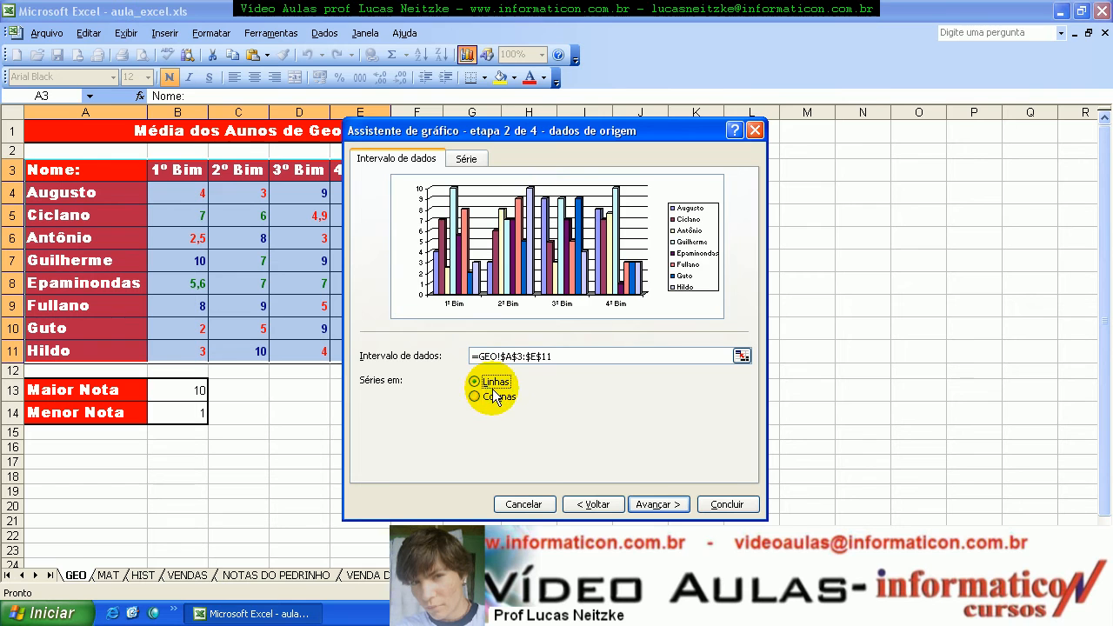
click(493, 400)
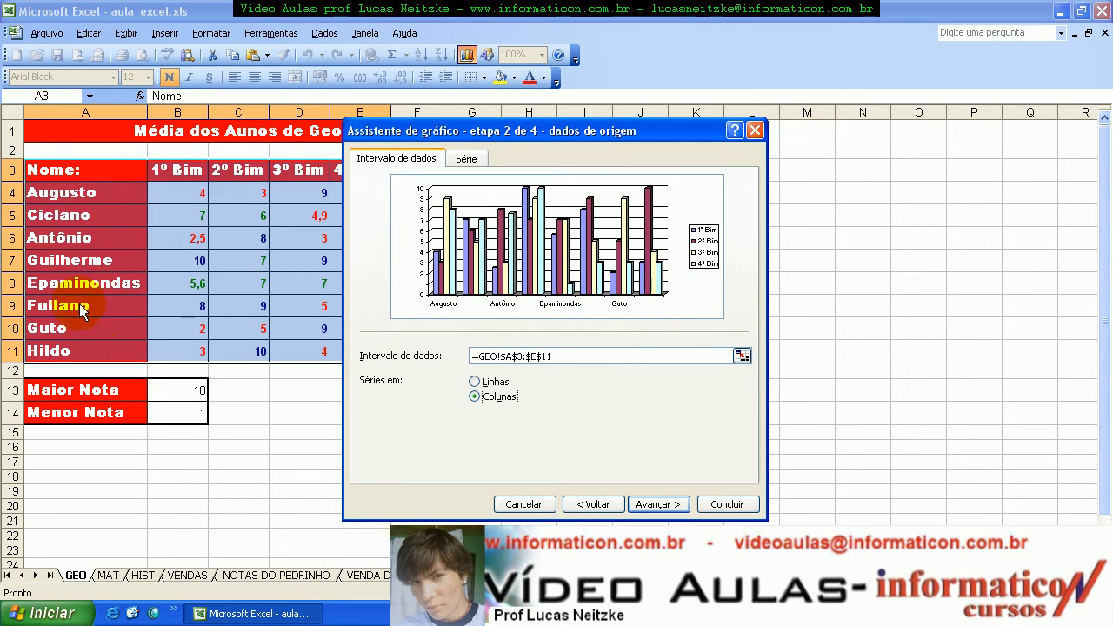
click(475, 380)
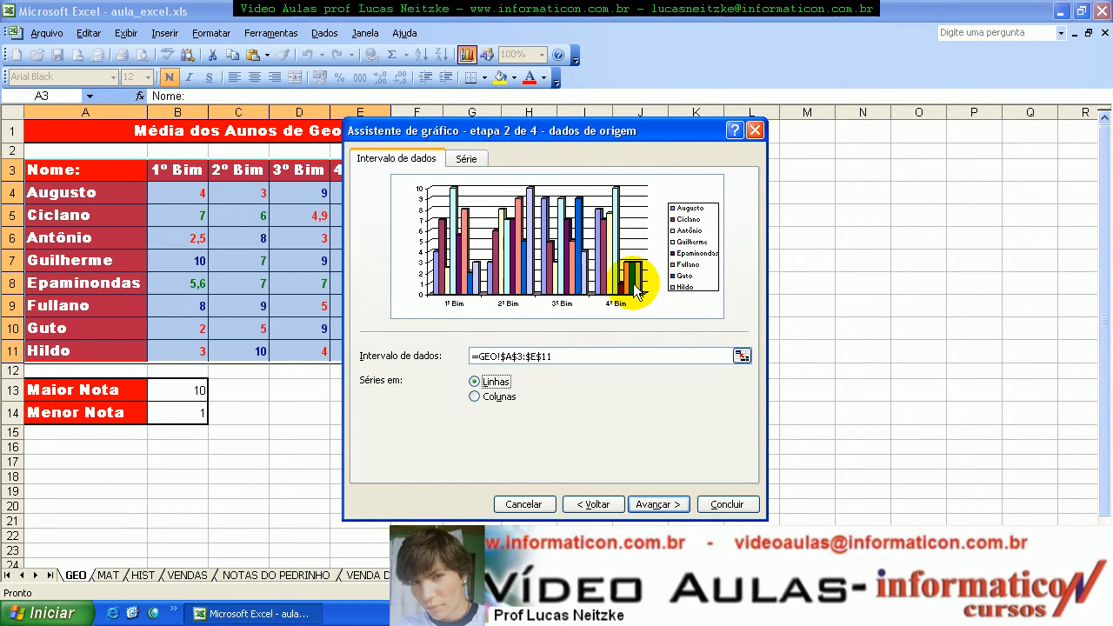
click(497, 396)
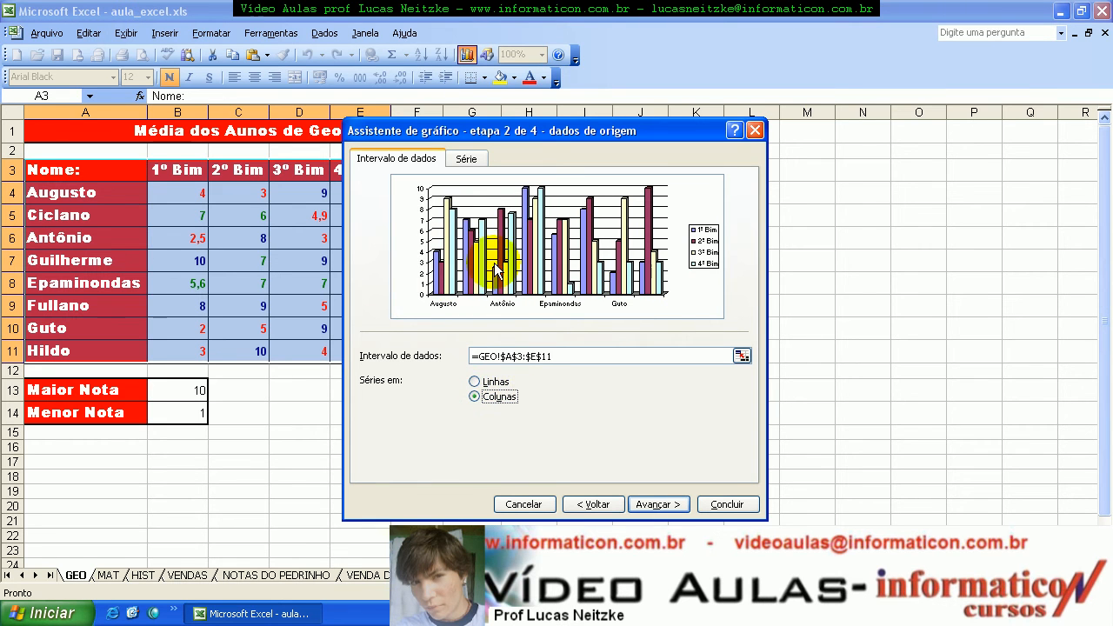
click(474, 381)
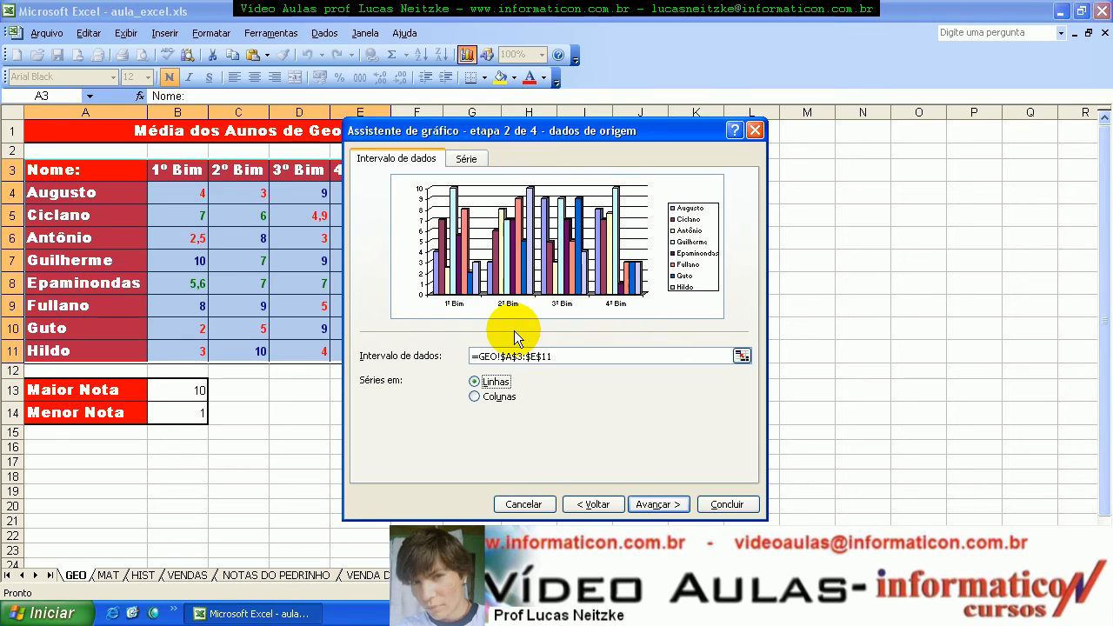
click(681, 504)
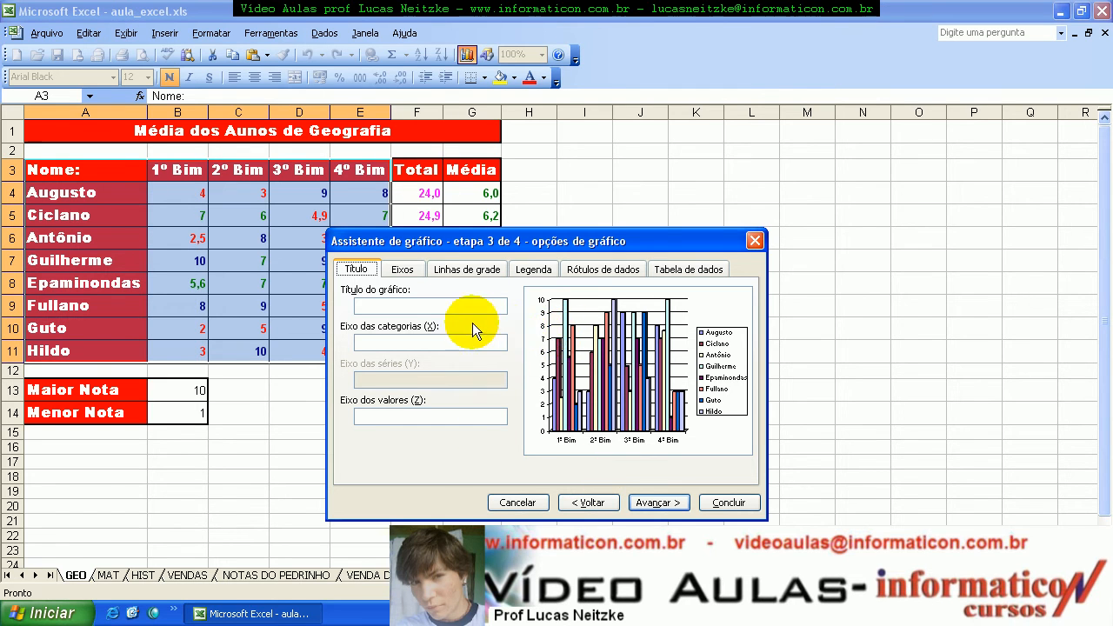
Give the chart the title "Gráfico de GEO".
click(384, 302)
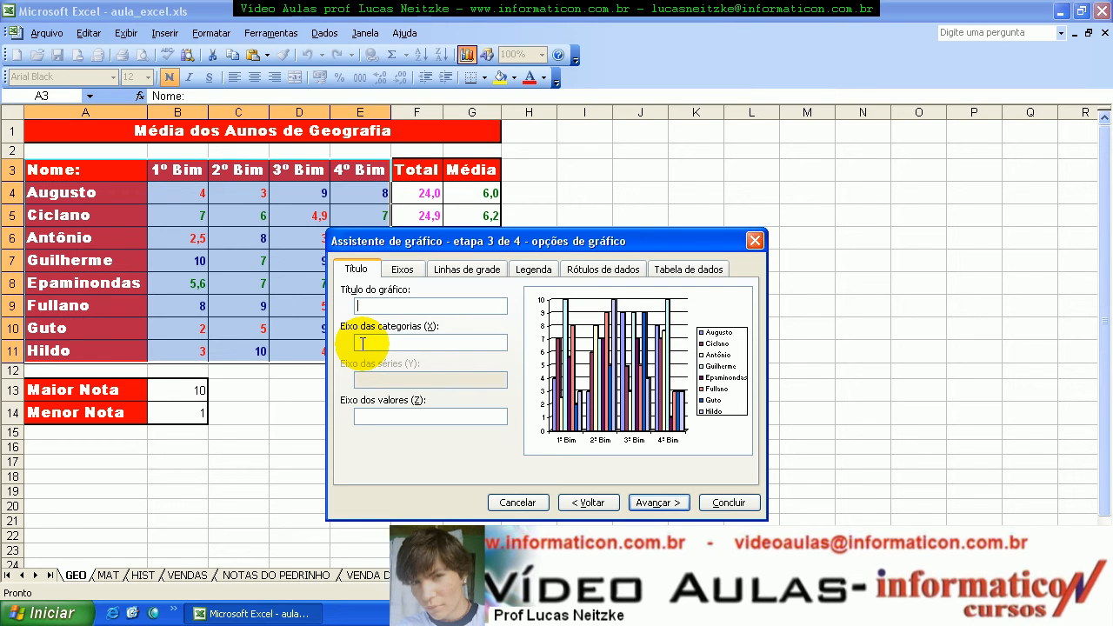
text(Gráfico de Ge)
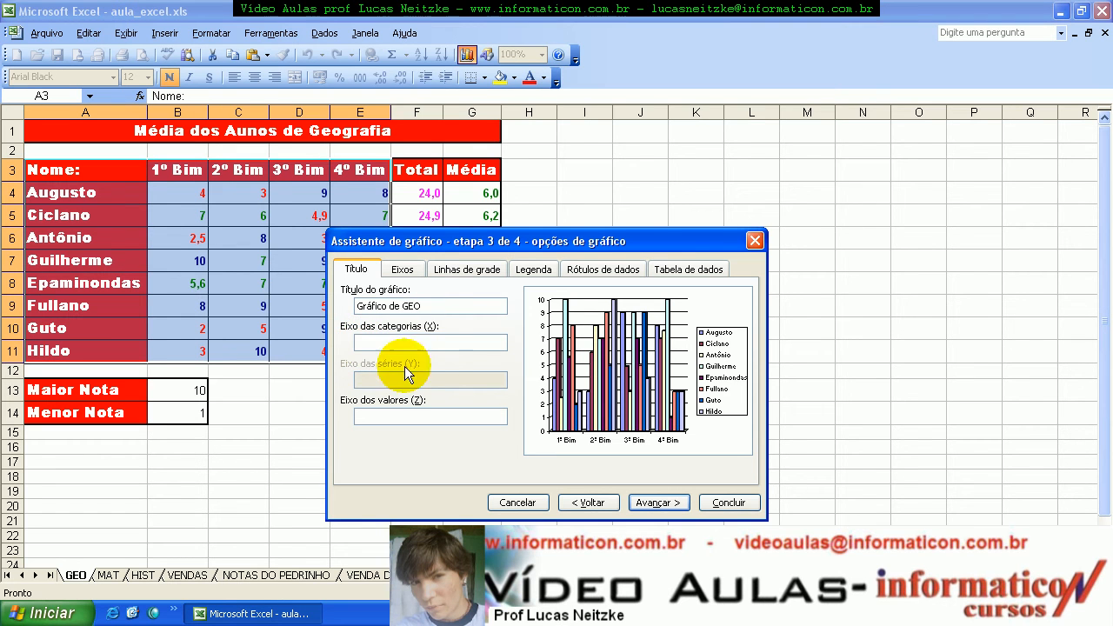
Try sample titles for the category (X) and value (Z) axes, such as "aaaaaa" for the values, and clear both.
click(400, 341)
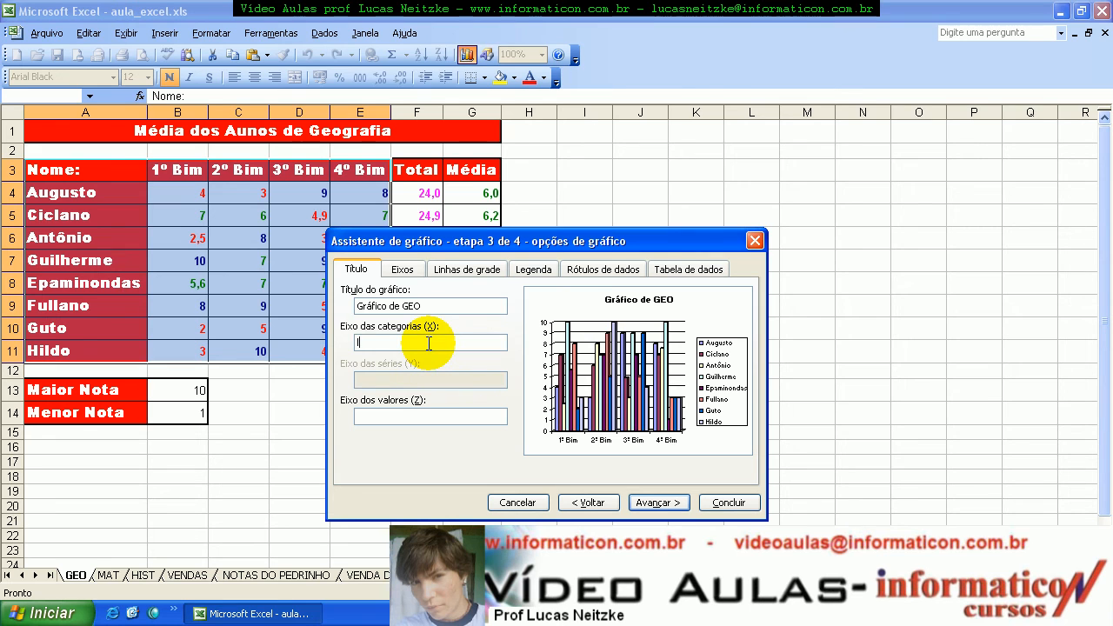
text(s)
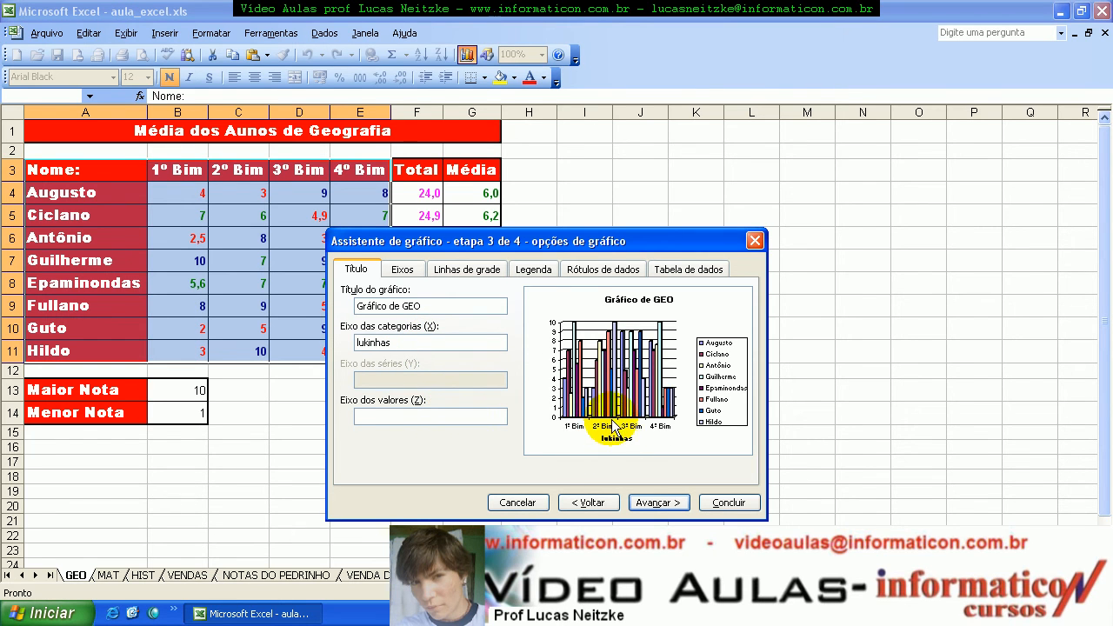
text(aaaaaa)
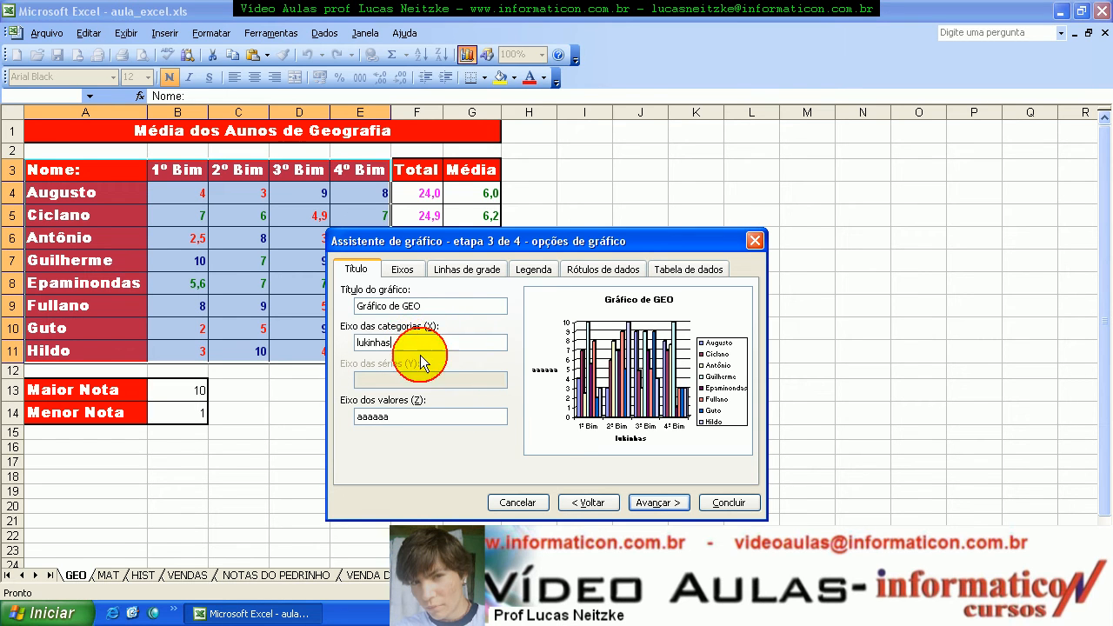
double_click(380, 419)
click(380, 419)
double_click(406, 341)
key(BackSpace)
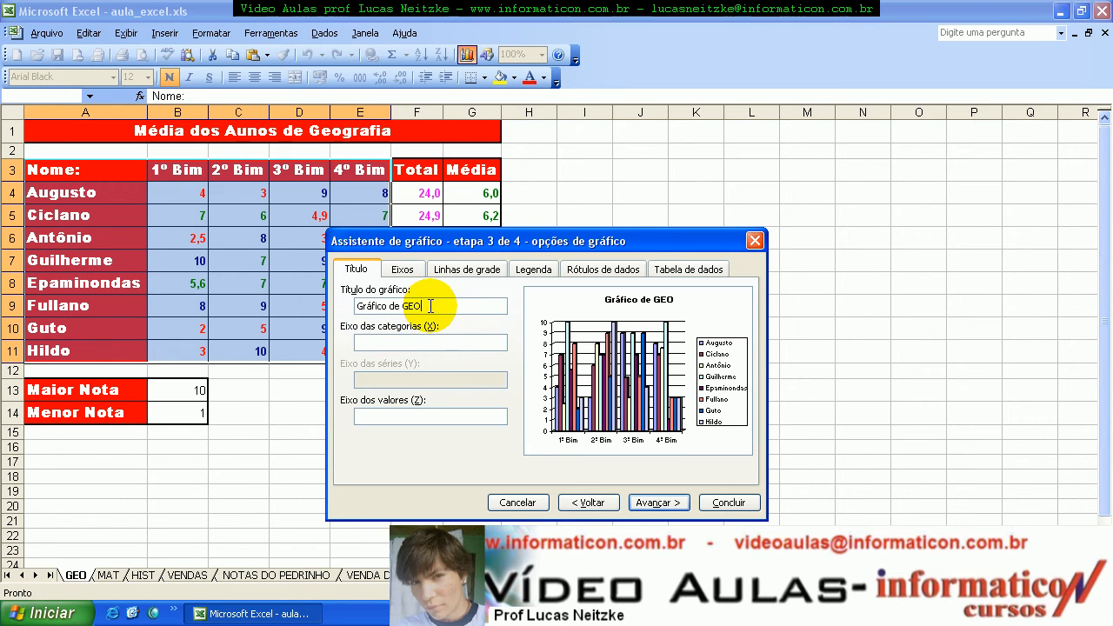
Try hiding the category and value axes and switching the category axis to Categoria and Escala de tempo, restoring Automático and both axes.
click(400, 272)
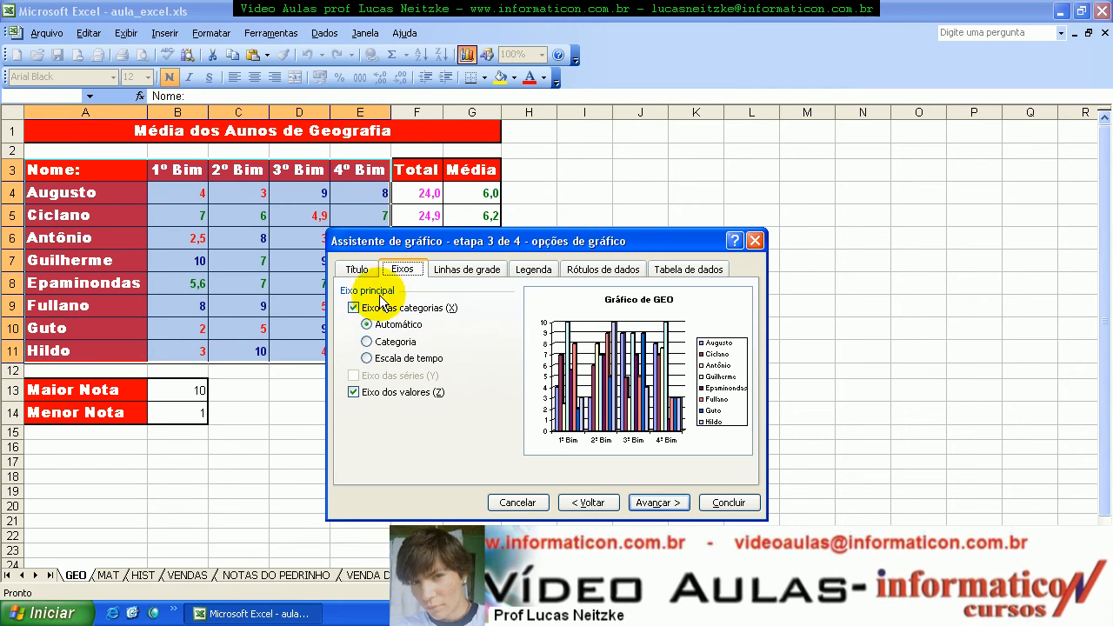
click(361, 308)
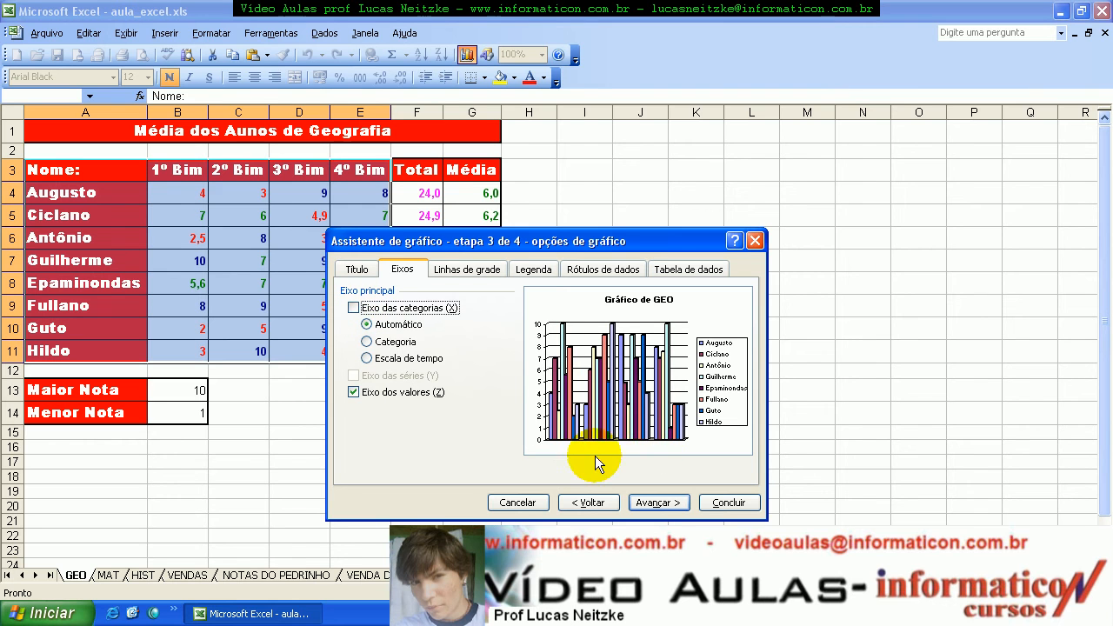
click(353, 308)
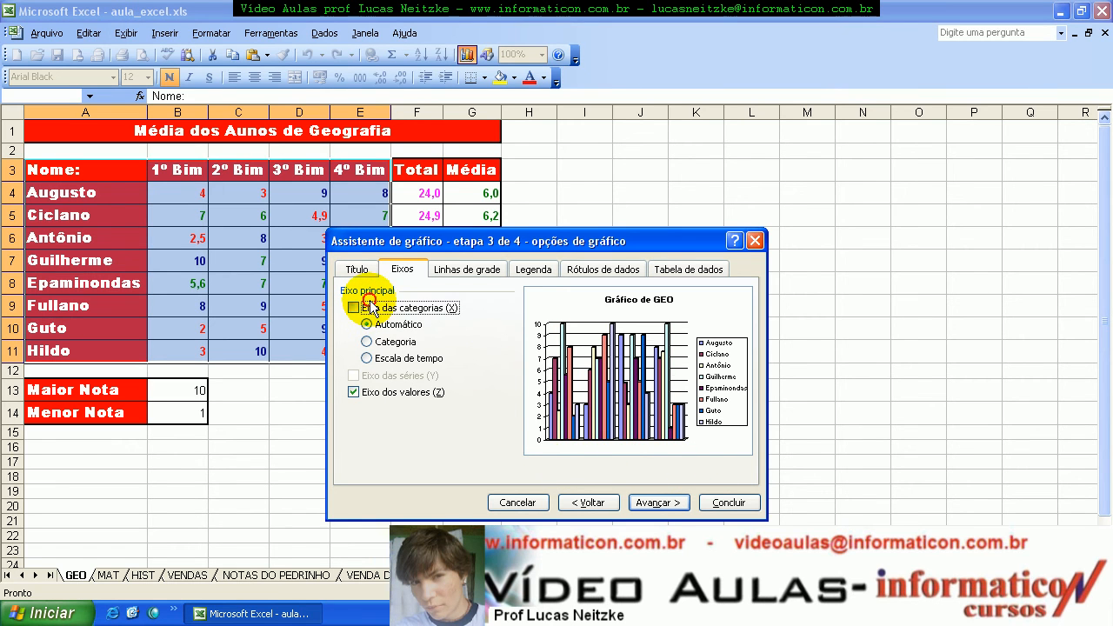
click(374, 344)
click(375, 361)
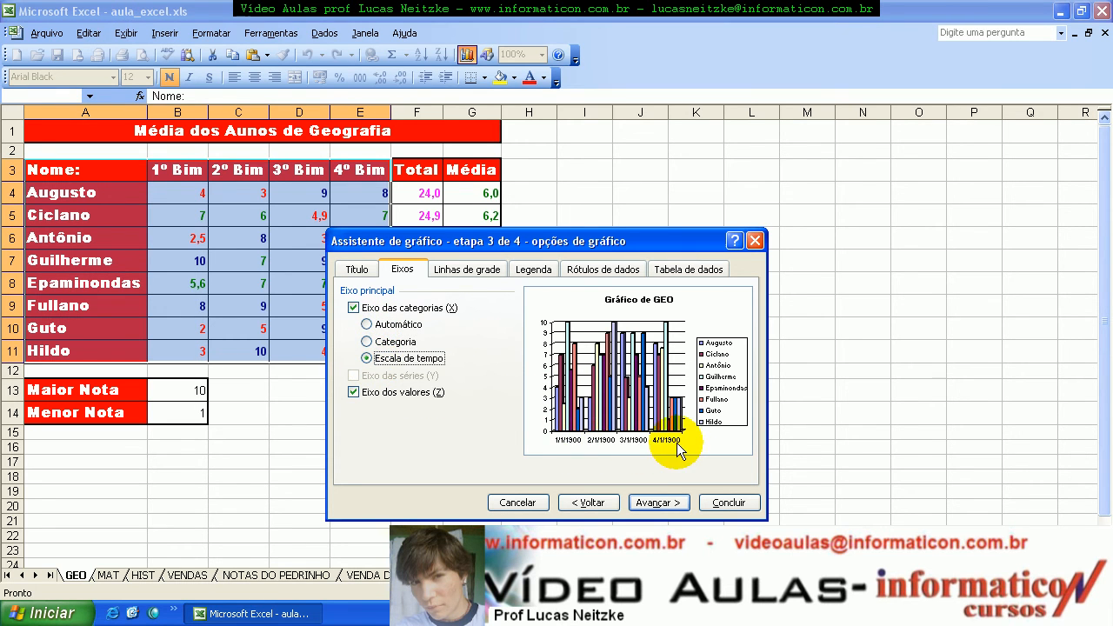
click(368, 323)
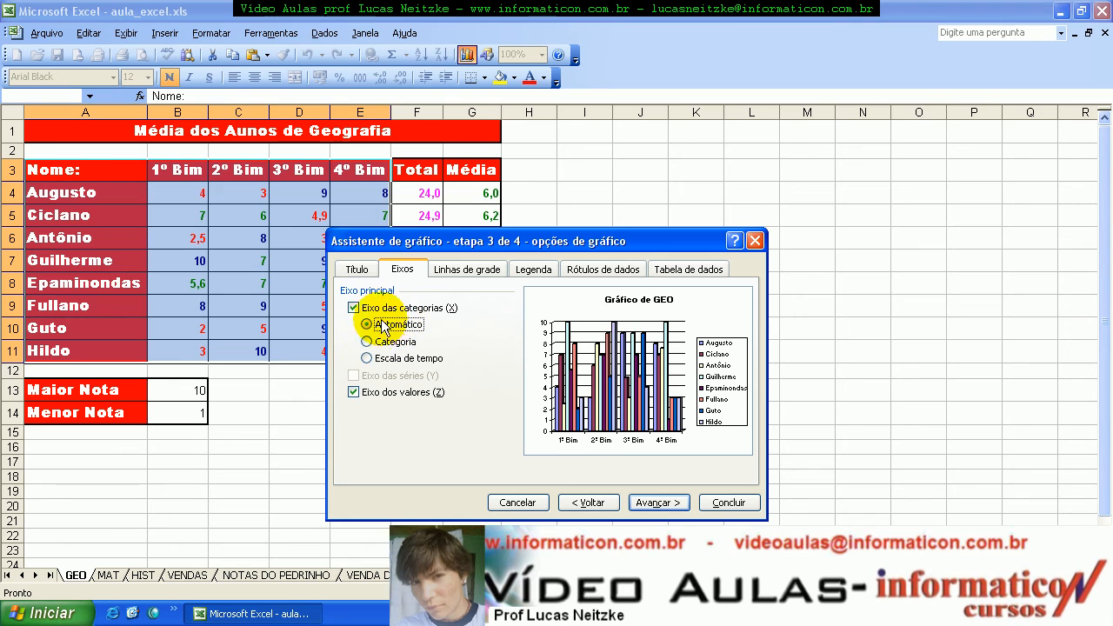
click(353, 392)
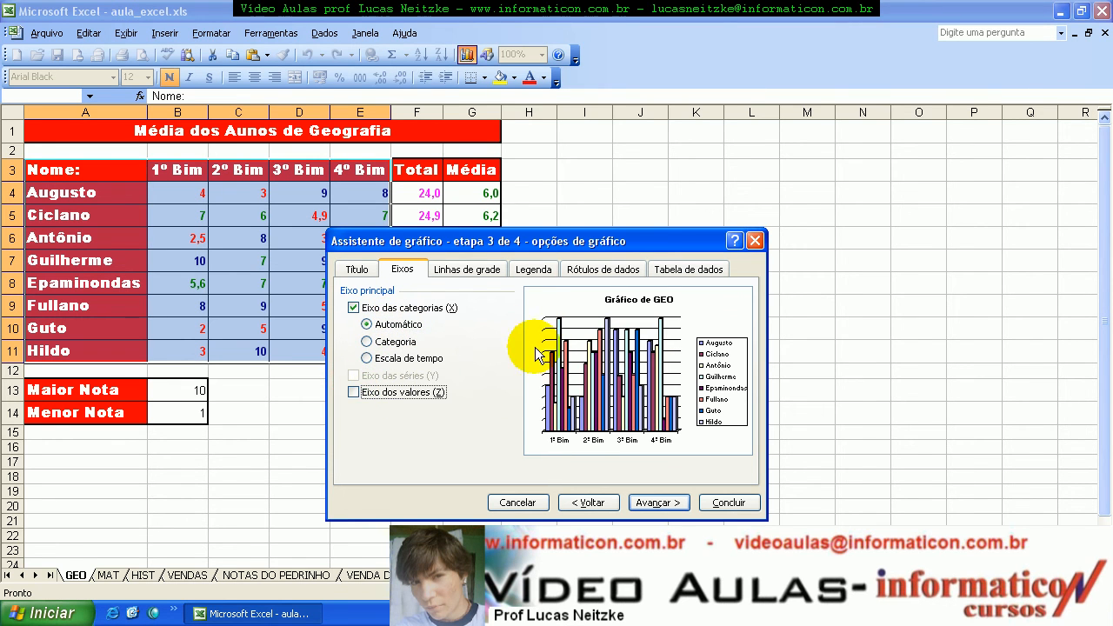
click(401, 392)
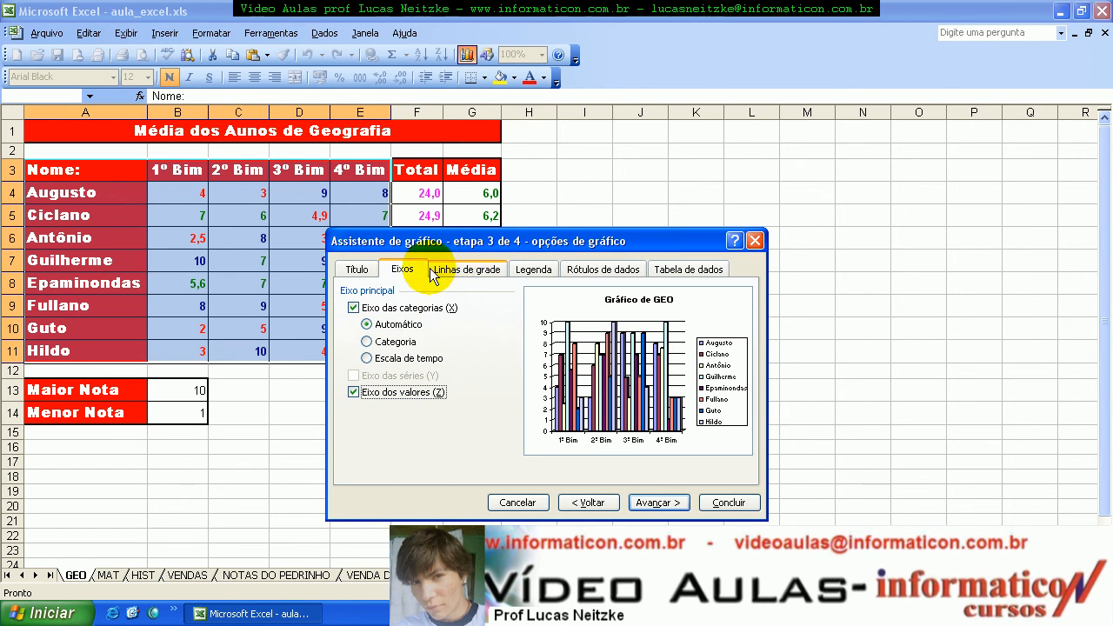
Compare the value axis (Z) with principal and secondary gridlines in different combinations, ending with both turned on.
click(452, 273)
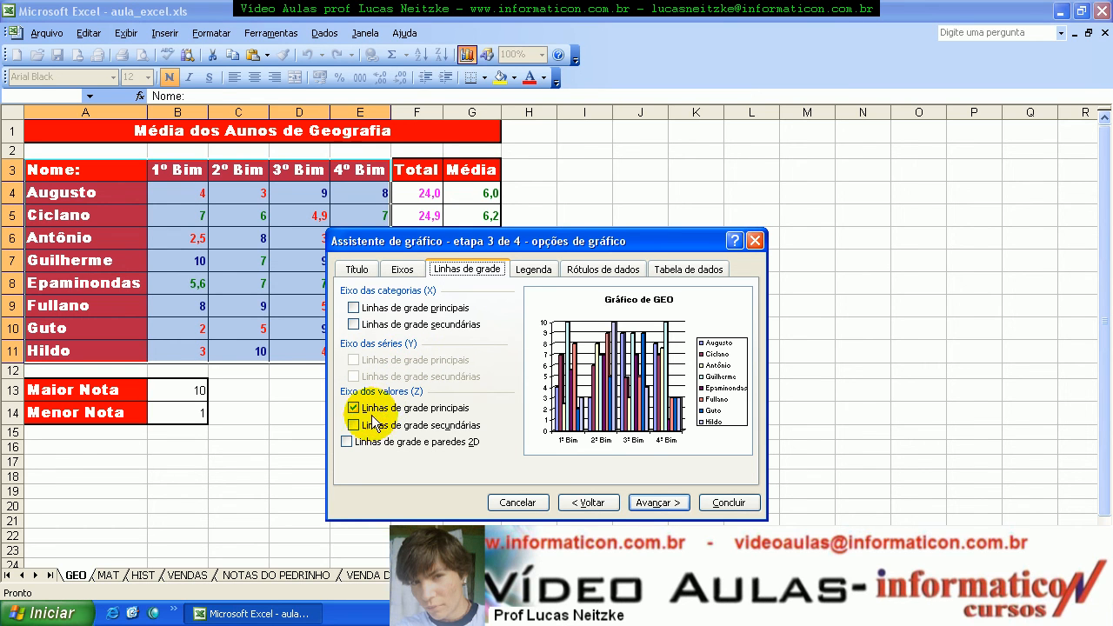
click(352, 409)
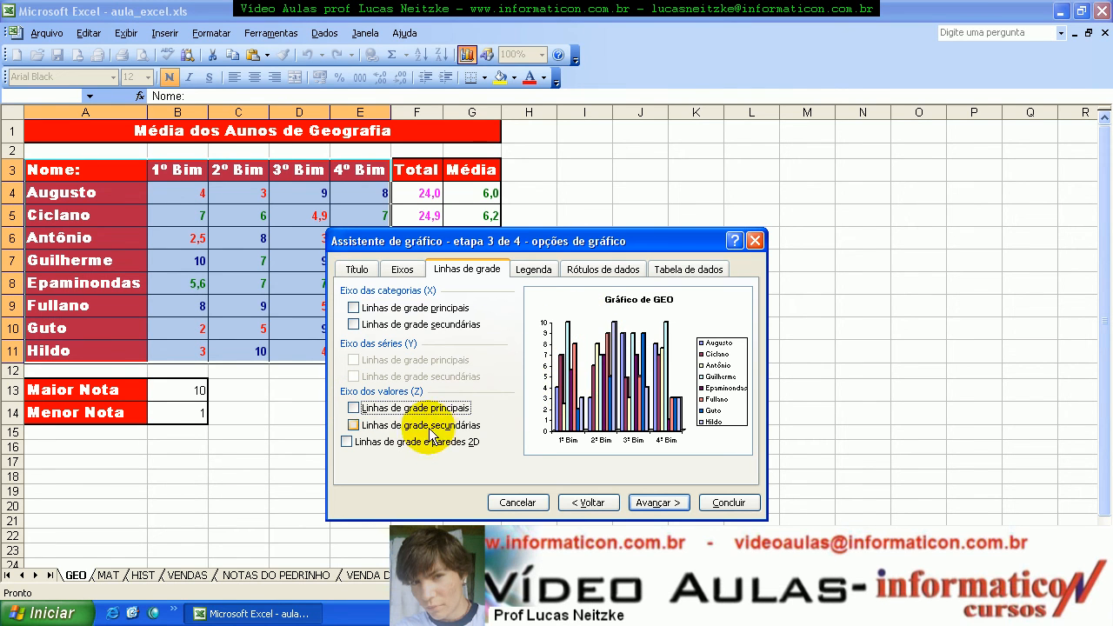
click(390, 429)
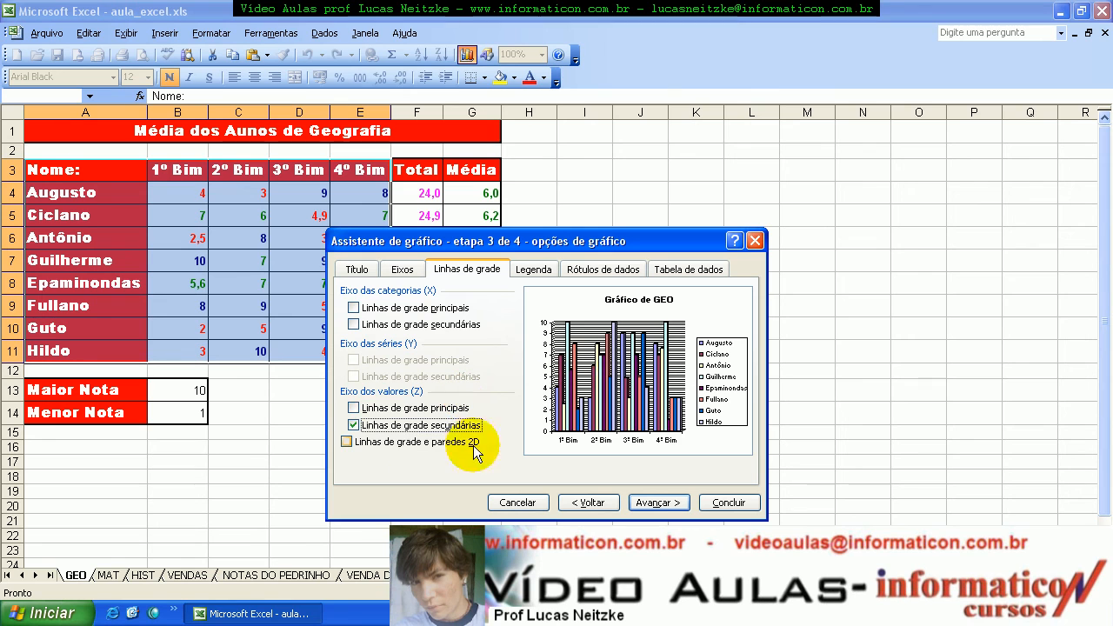
click(358, 408)
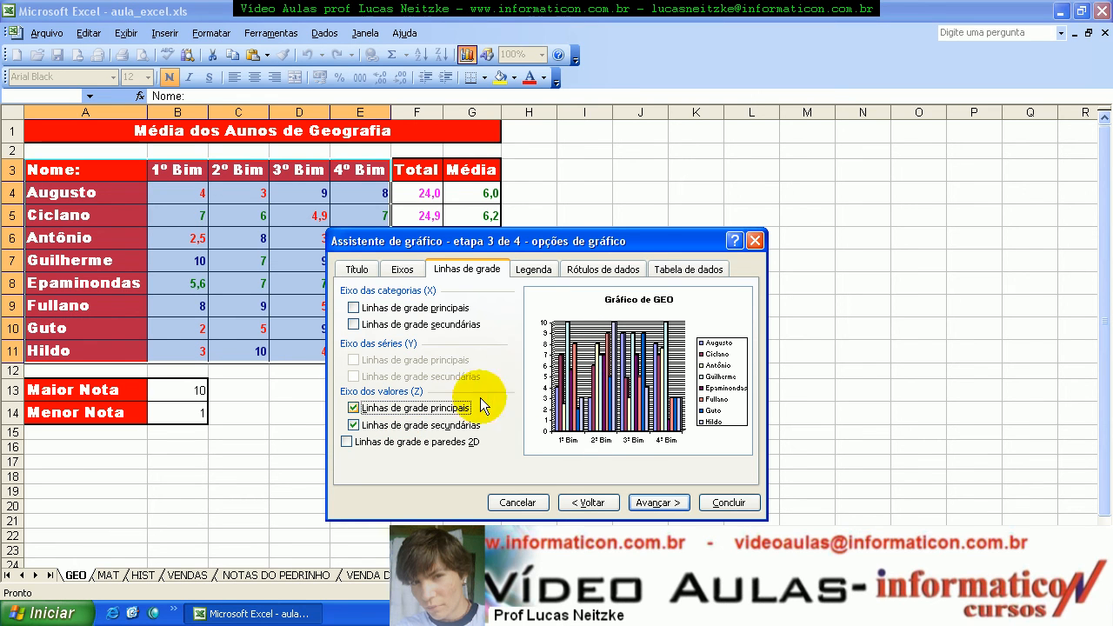
click(450, 429)
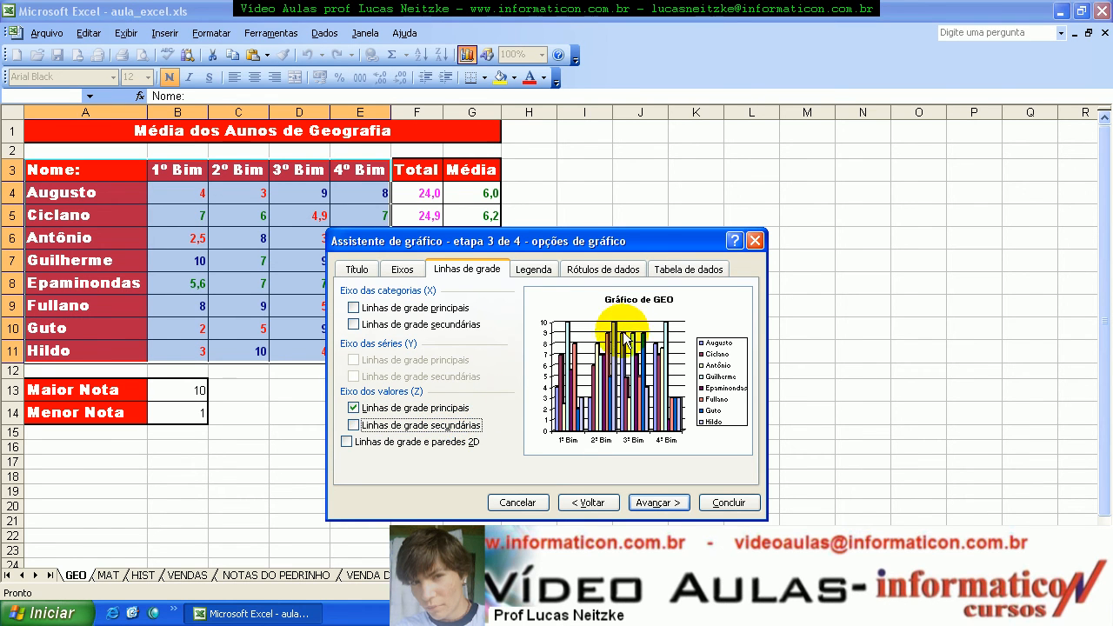
click(450, 426)
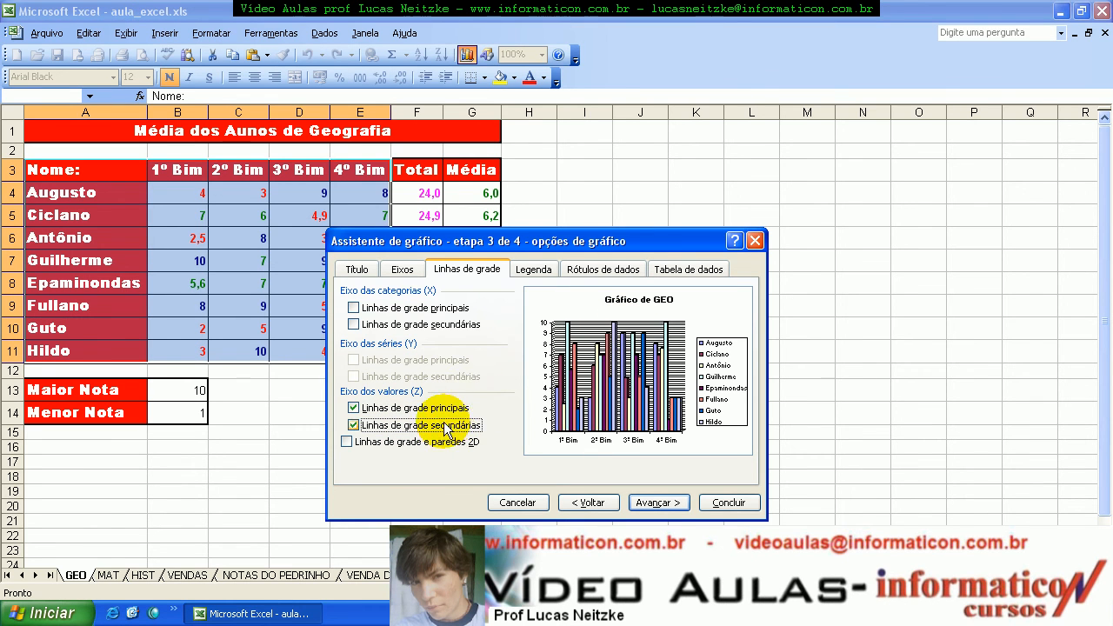
Turn on the category axis's principal and secondary gridlines, and try the 2D gridlines and walls option on and off.
click(396, 310)
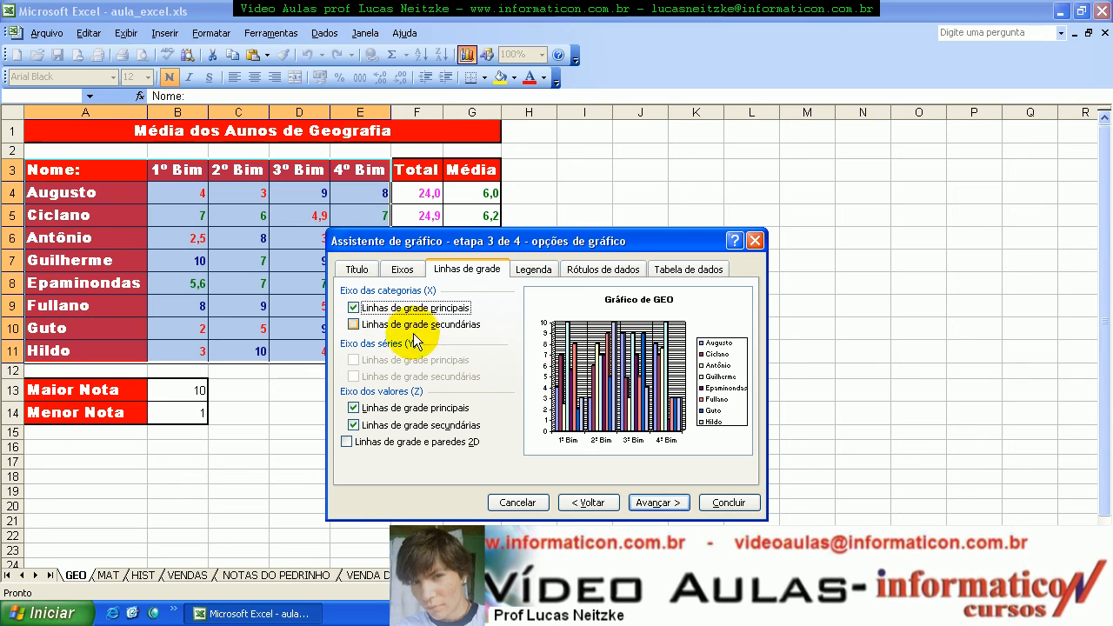
click(395, 324)
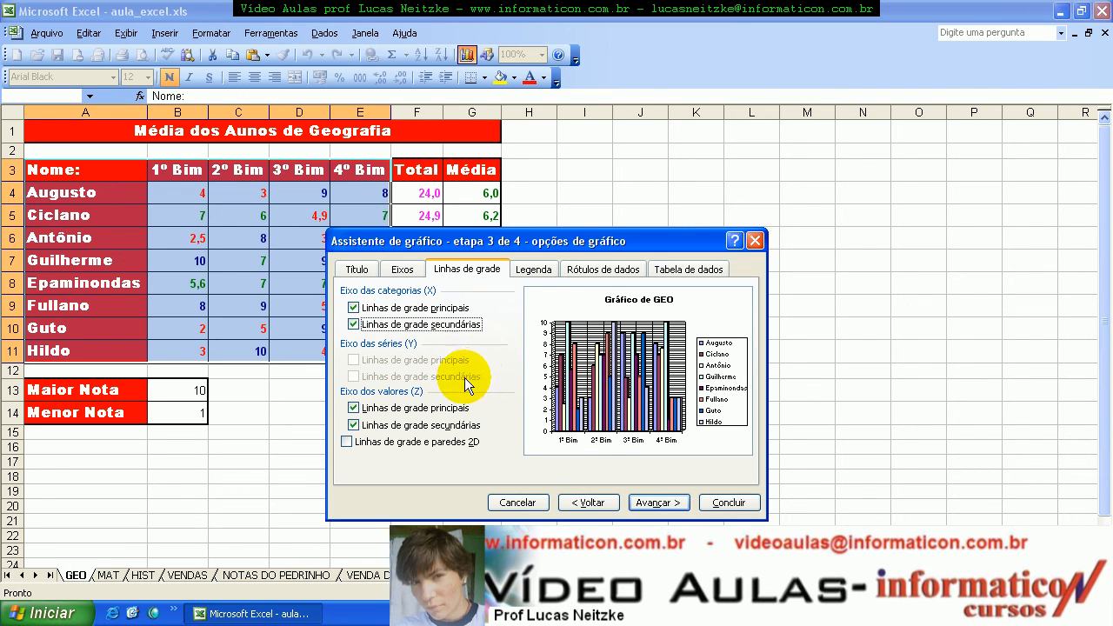
click(350, 444)
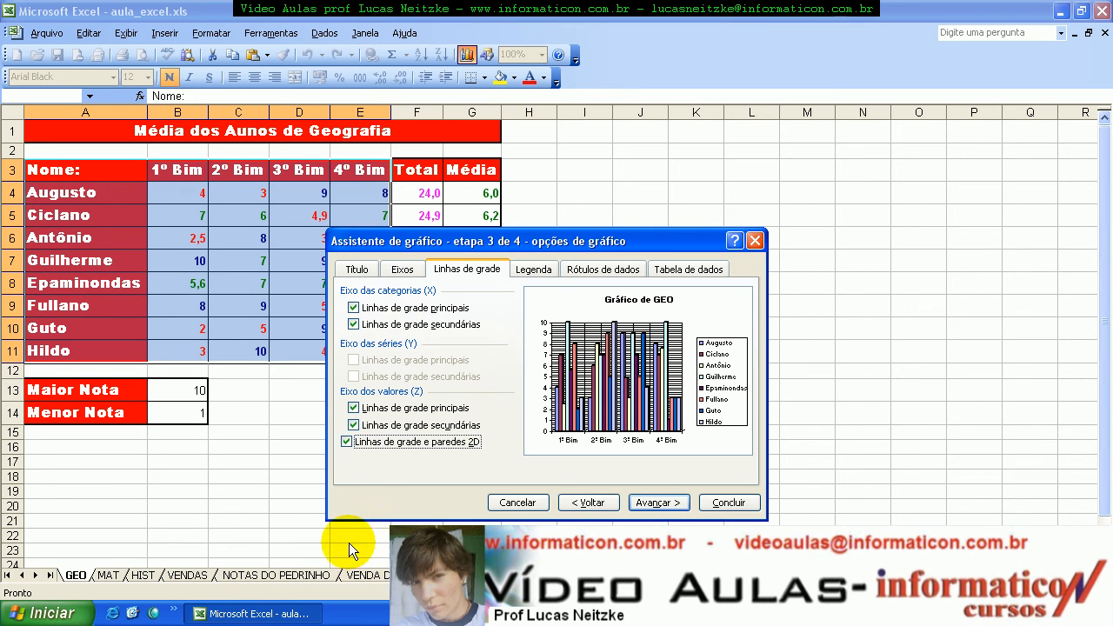
click(352, 443)
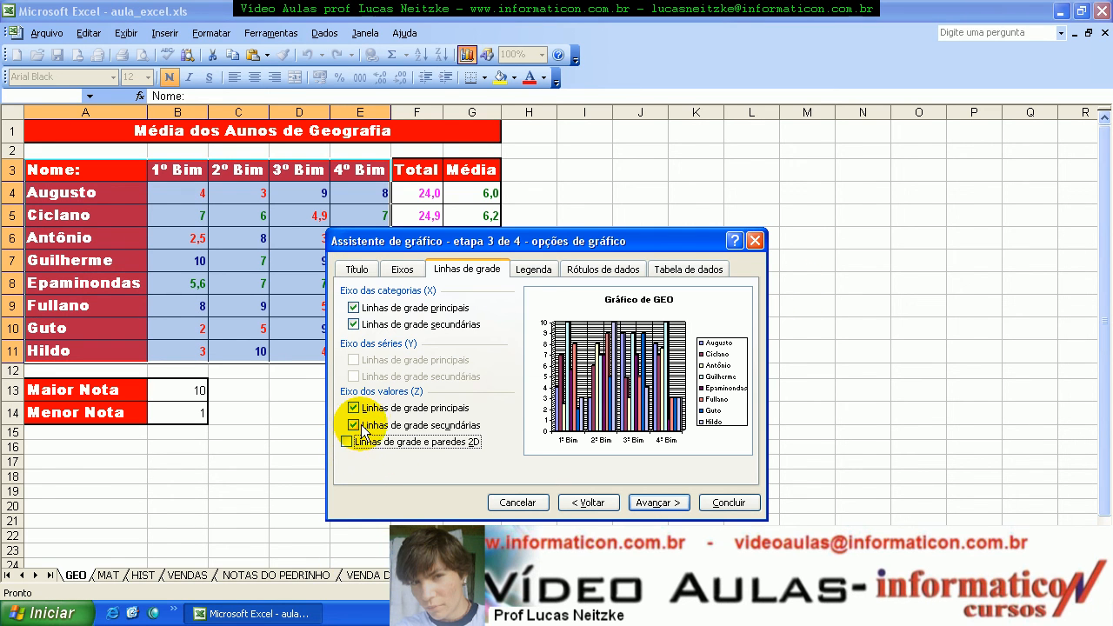
Remove the category axis gridlines and the value axis's secondary gridlines, toggling its principal gridlines off and back on.
click(360, 428)
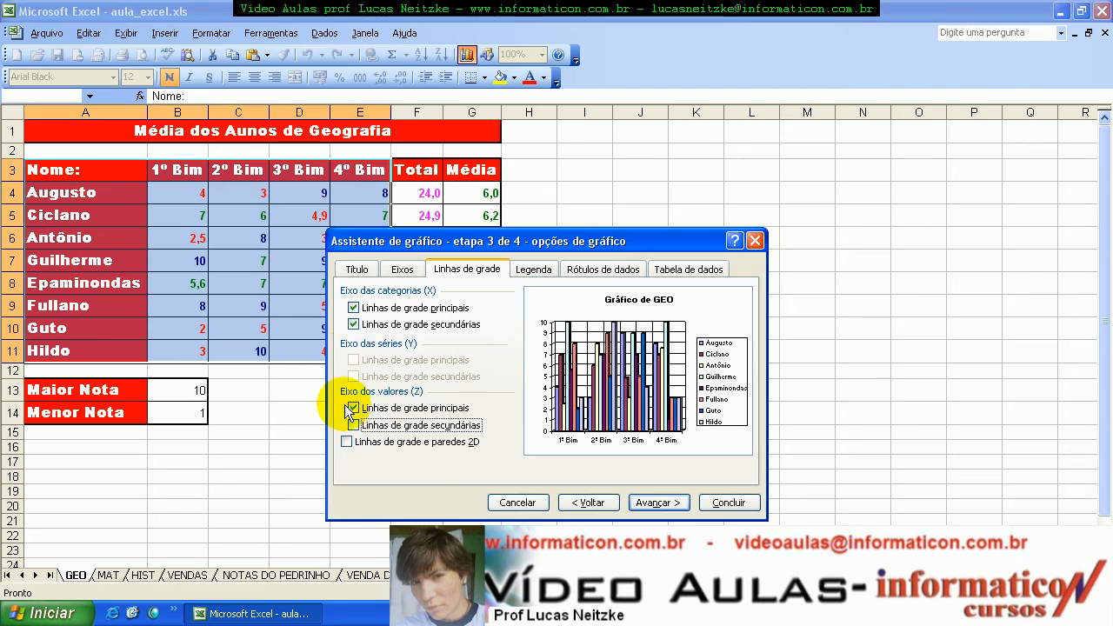
click(358, 325)
click(361, 310)
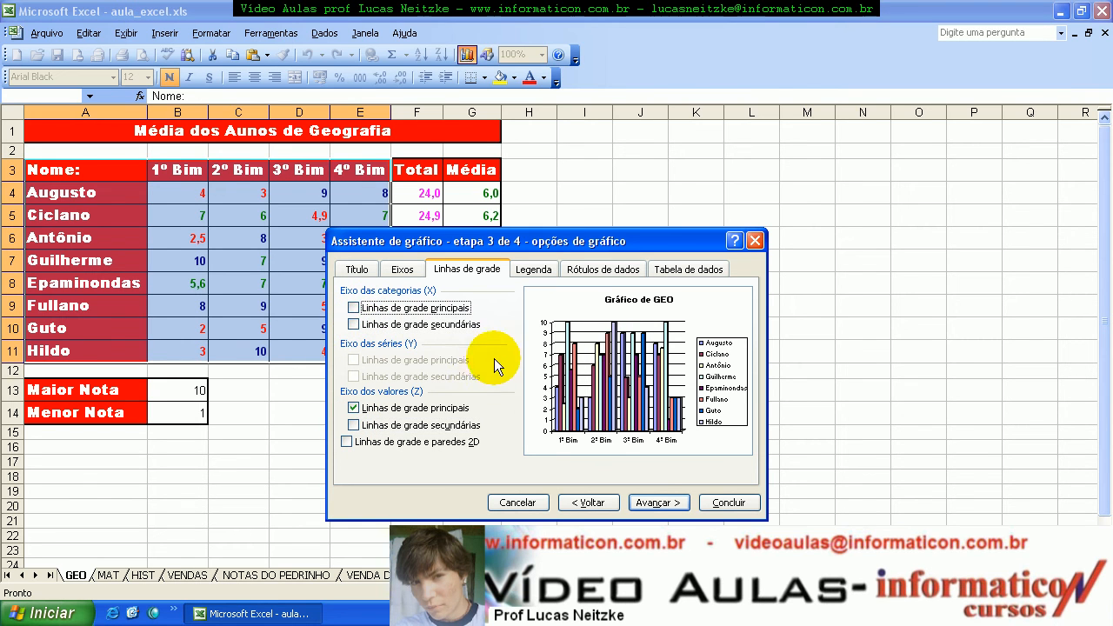
click(395, 409)
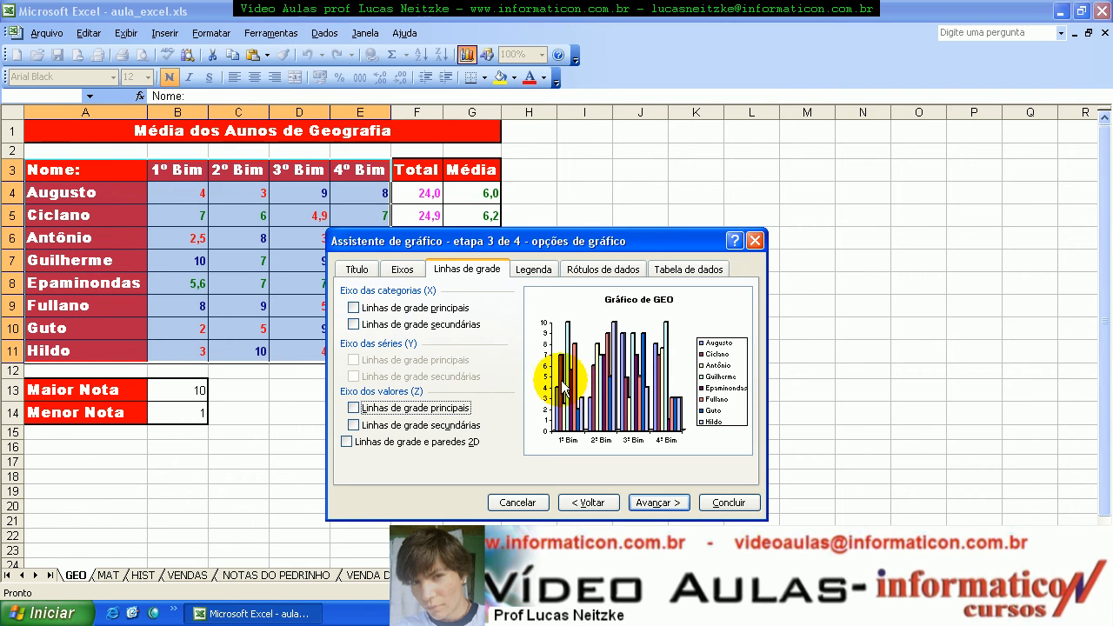
click(473, 407)
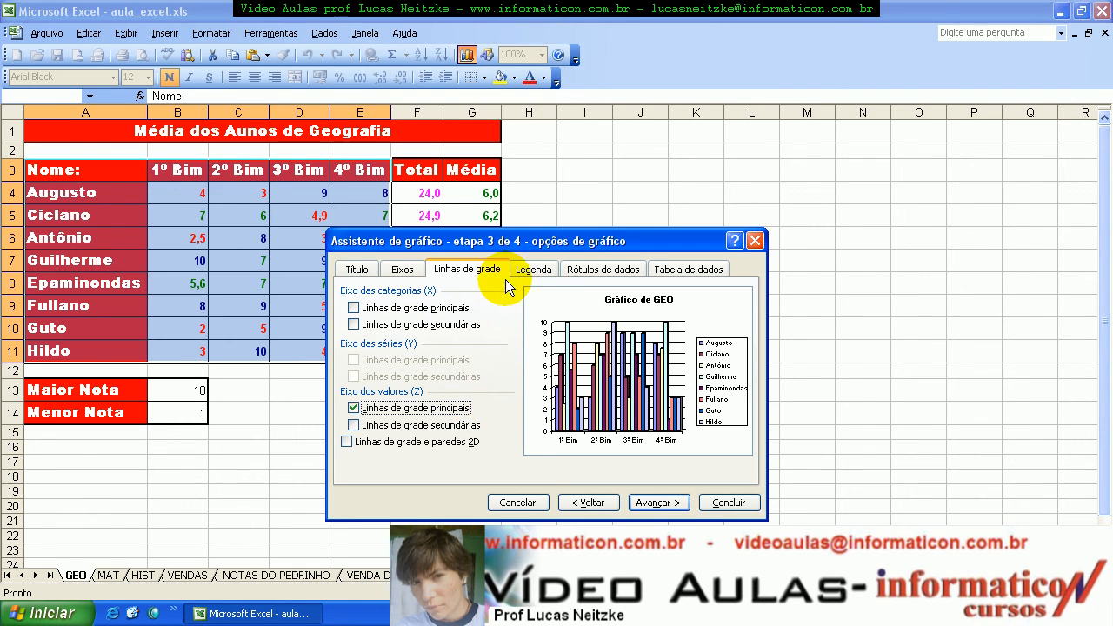
Hide the chart legend and show it again.
click(530, 270)
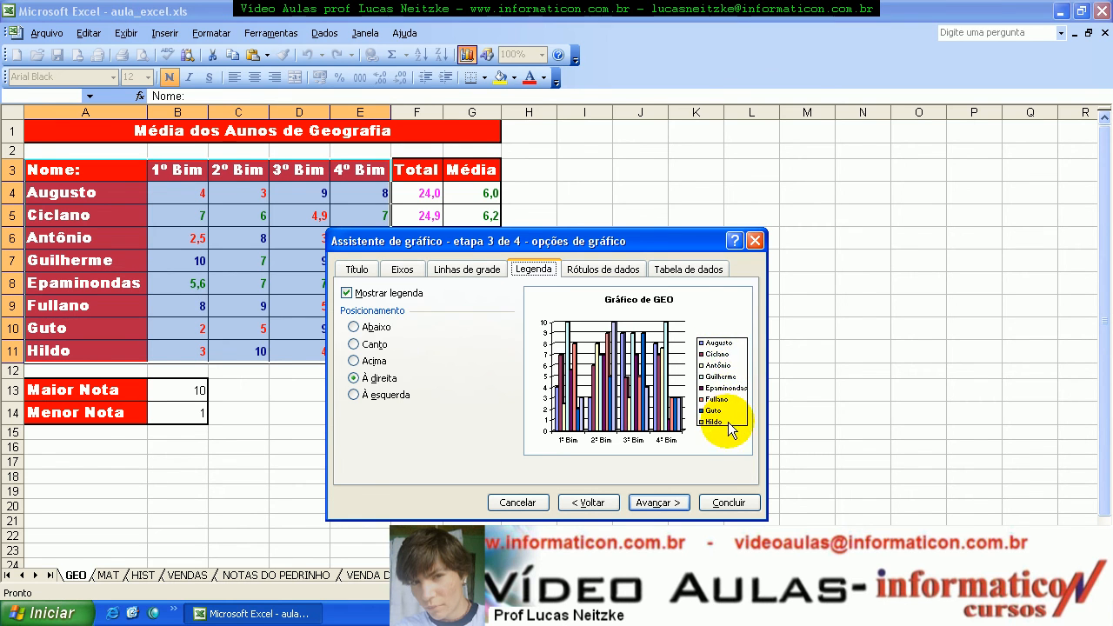
click(347, 293)
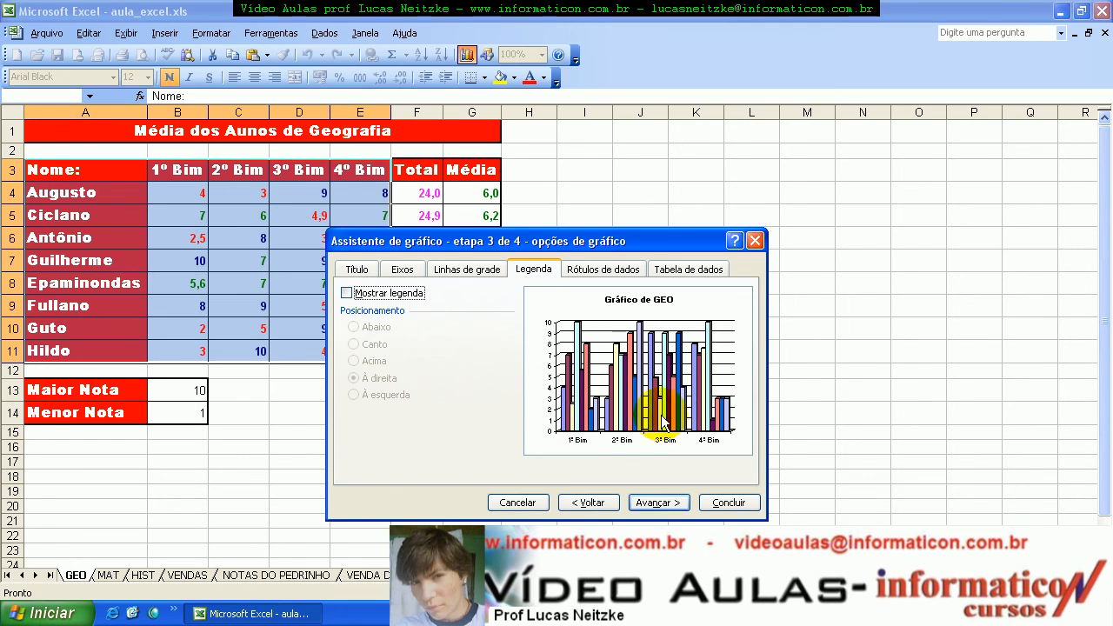
click(367, 292)
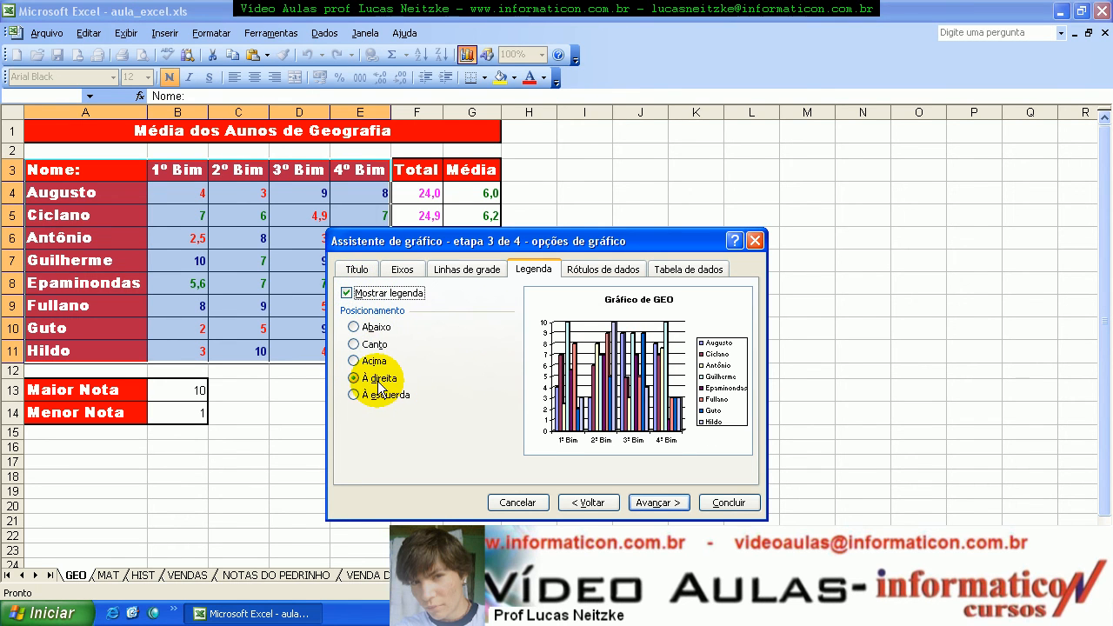
Try the legend positions À esquerda, Acima, Canto, Abaixo and À direita, and settle on Acima.
click(358, 396)
click(357, 360)
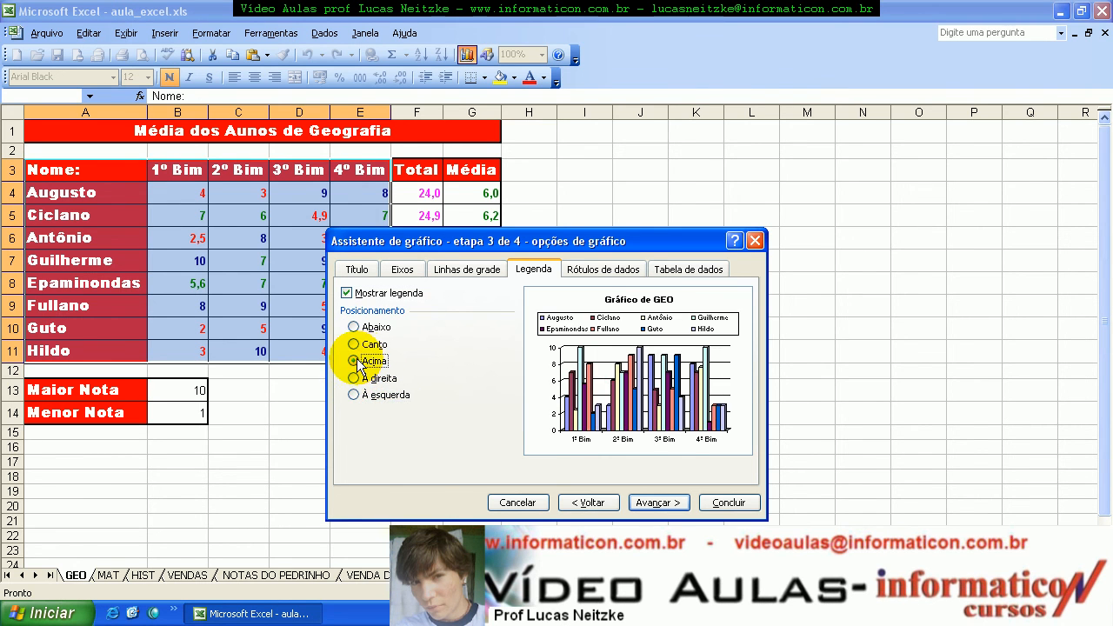
click(359, 344)
click(364, 329)
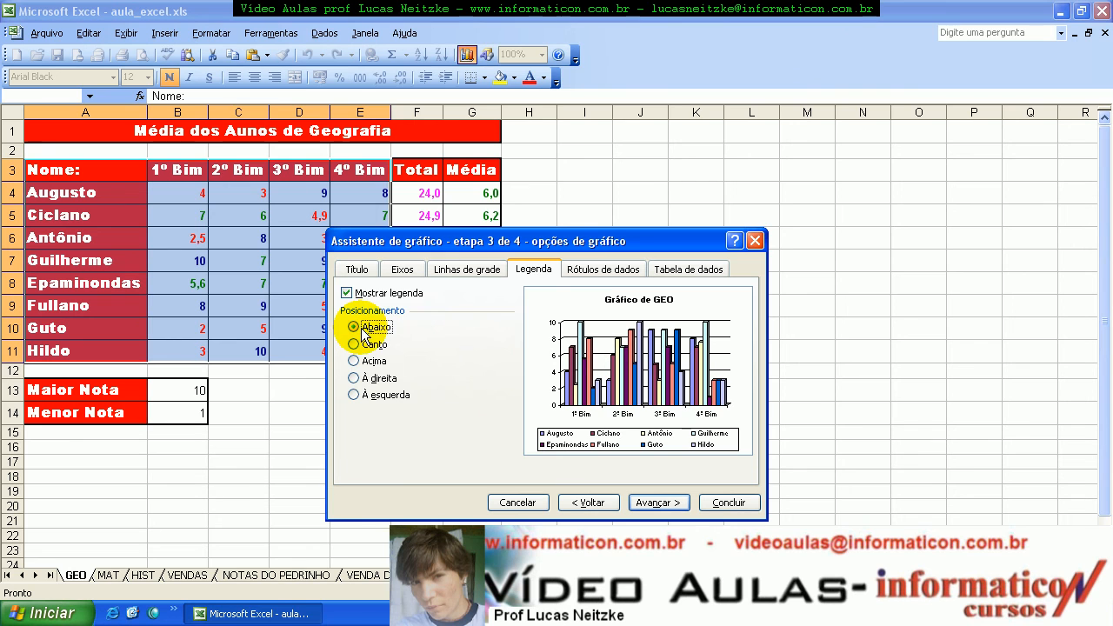
click(355, 377)
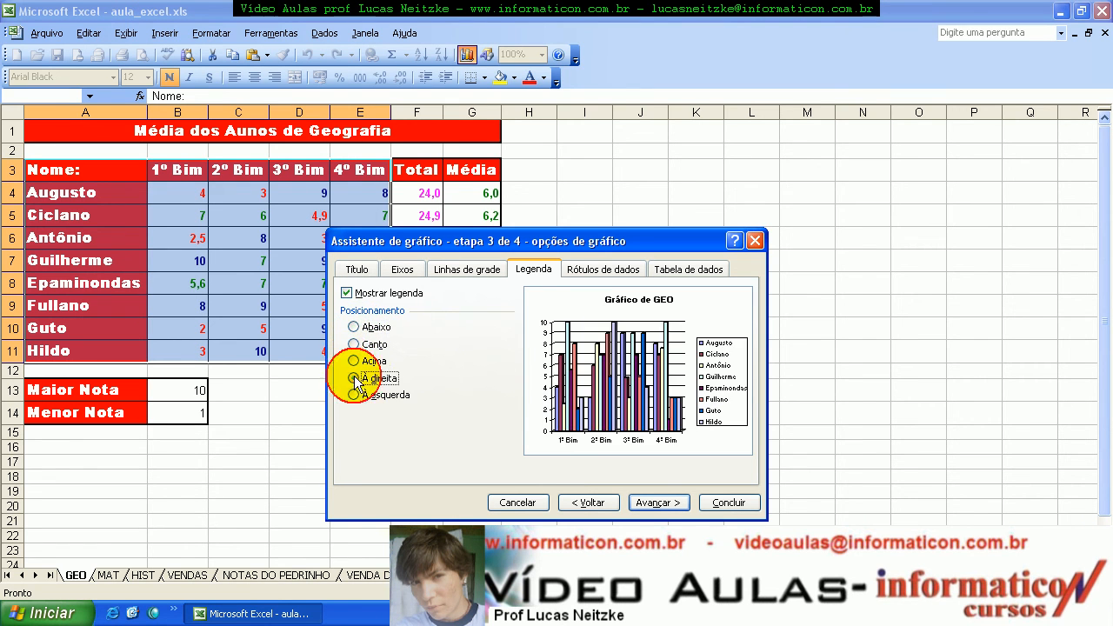
click(377, 360)
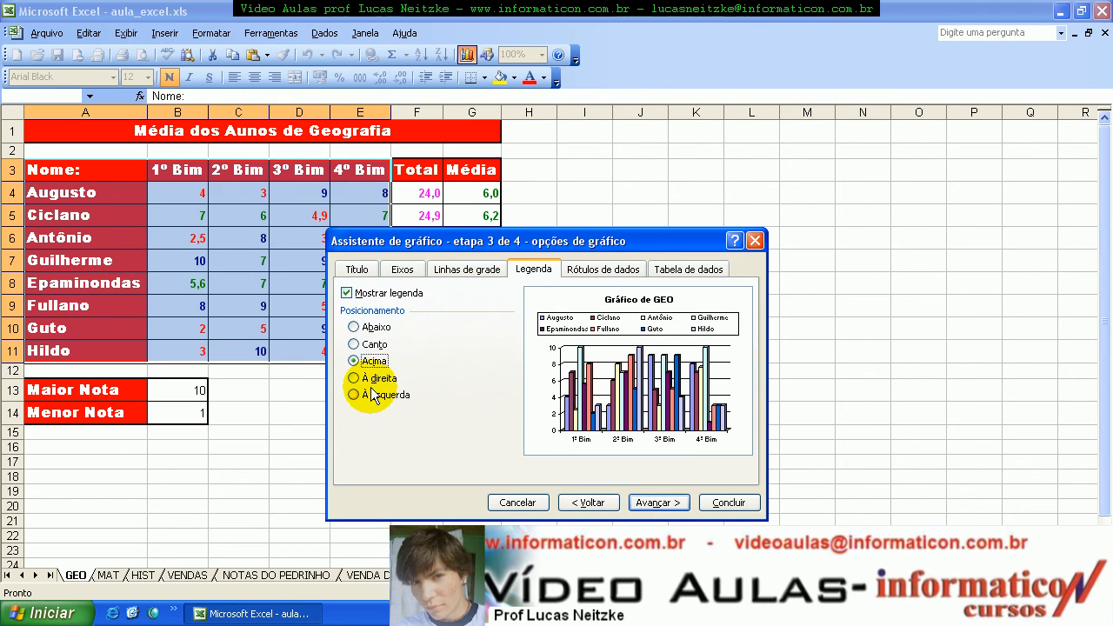
Try the data labels Nome da série, Nome da categoria and Valor one at a time, switching each off again.
click(582, 270)
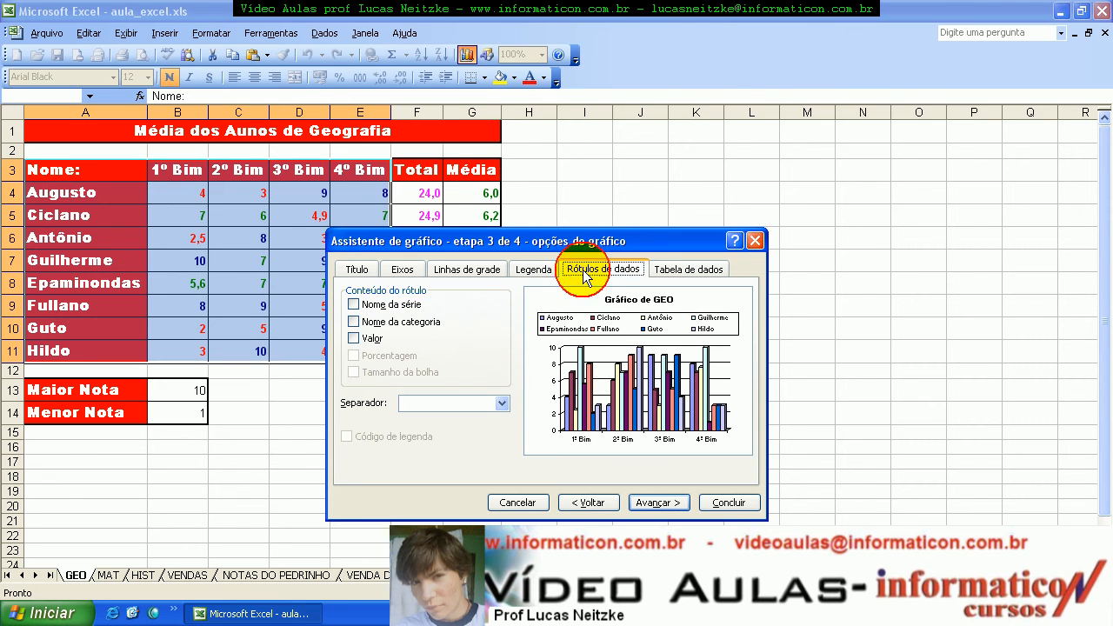
click(360, 306)
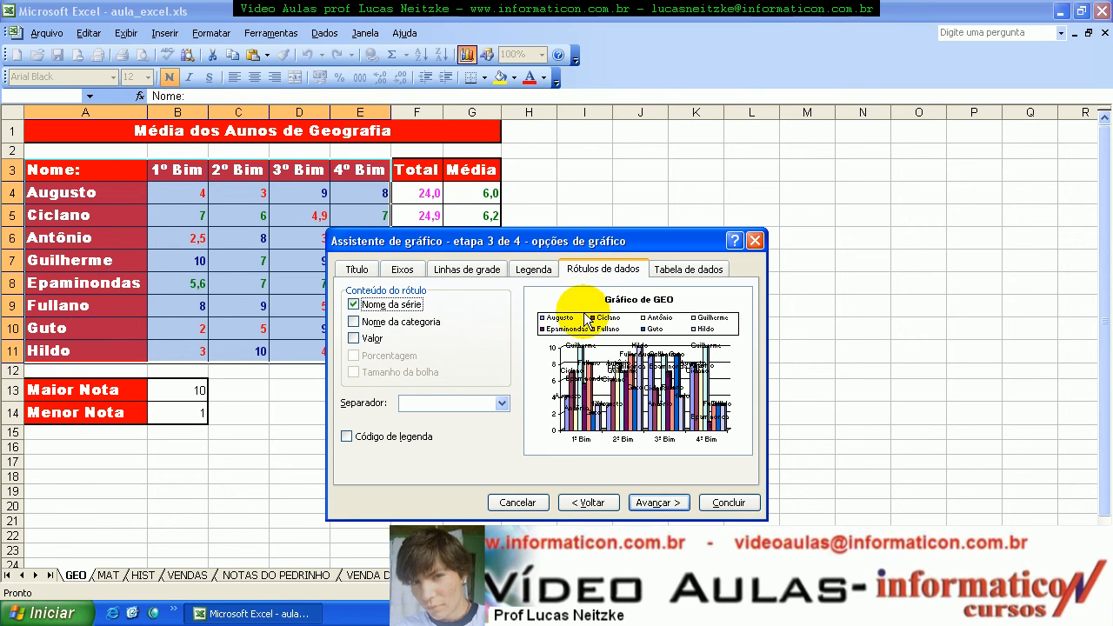
click(408, 304)
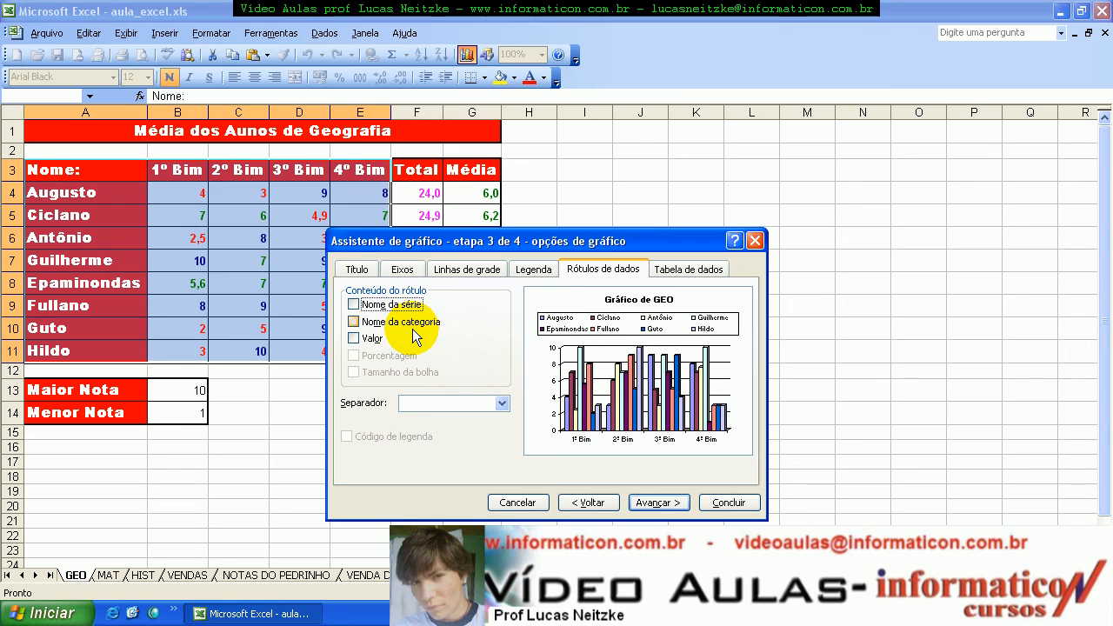
click(414, 331)
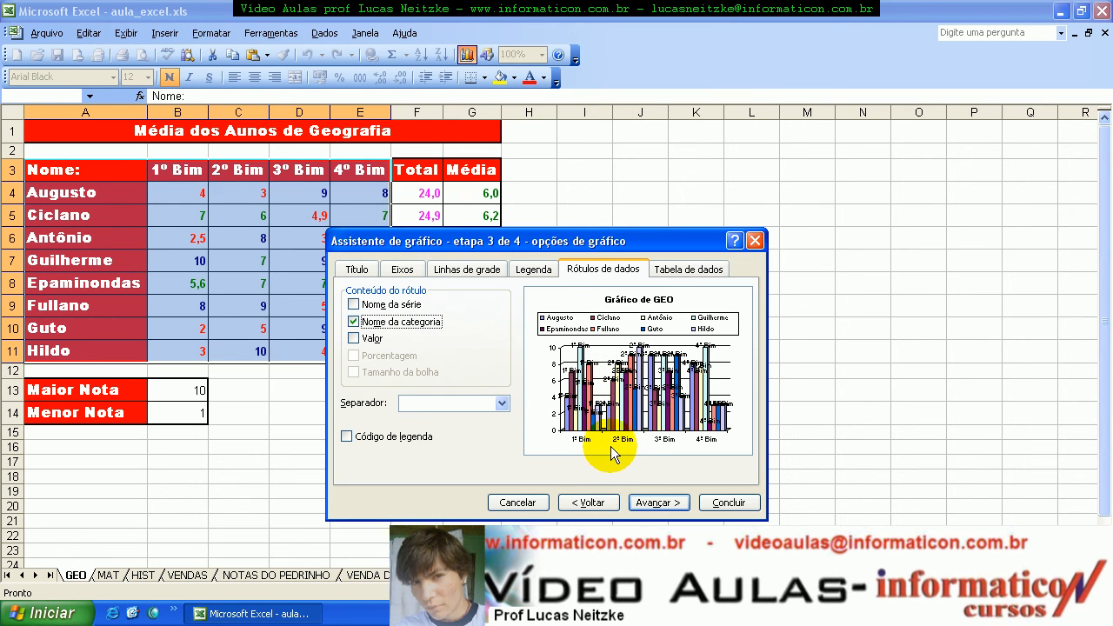
click(382, 321)
click(370, 338)
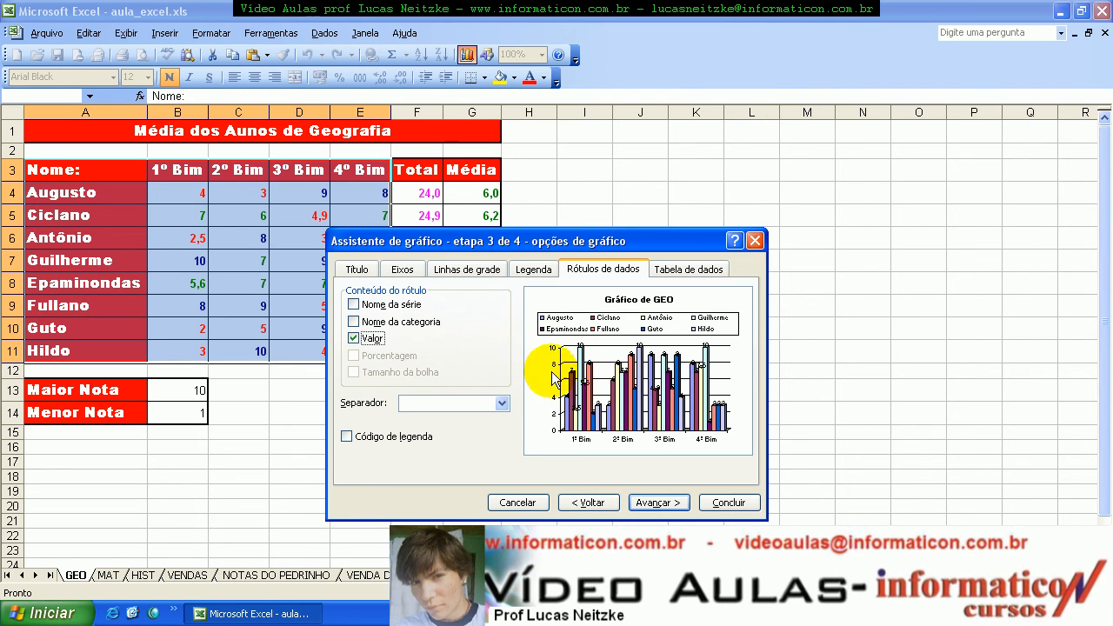
click(364, 338)
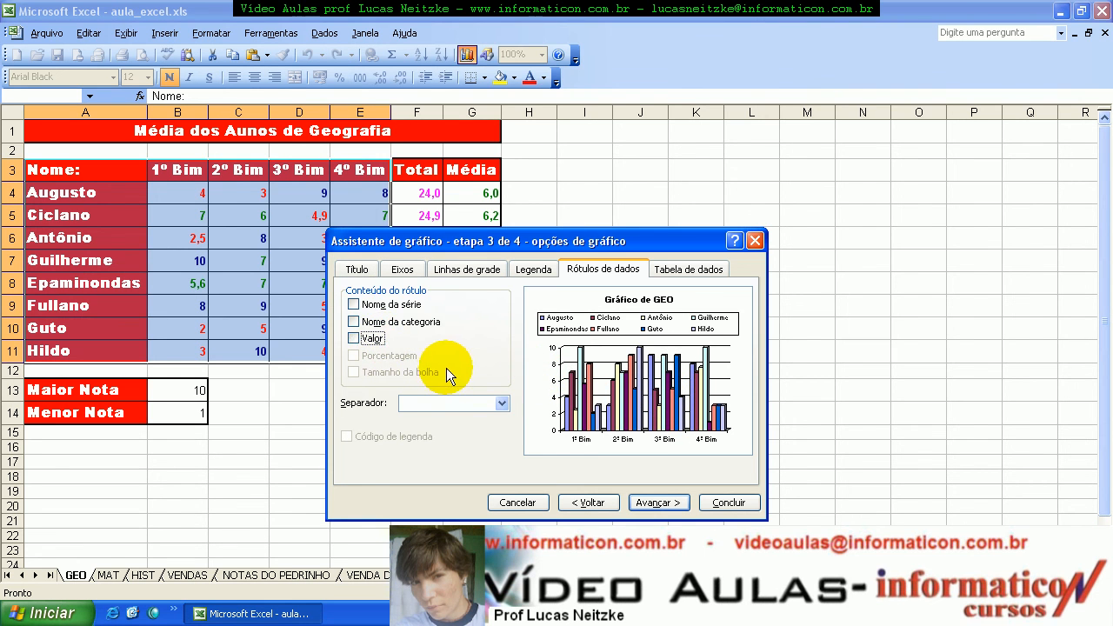
Show the Valor data labels again, check the available label separators, and remove the labels.
click(365, 338)
click(501, 403)
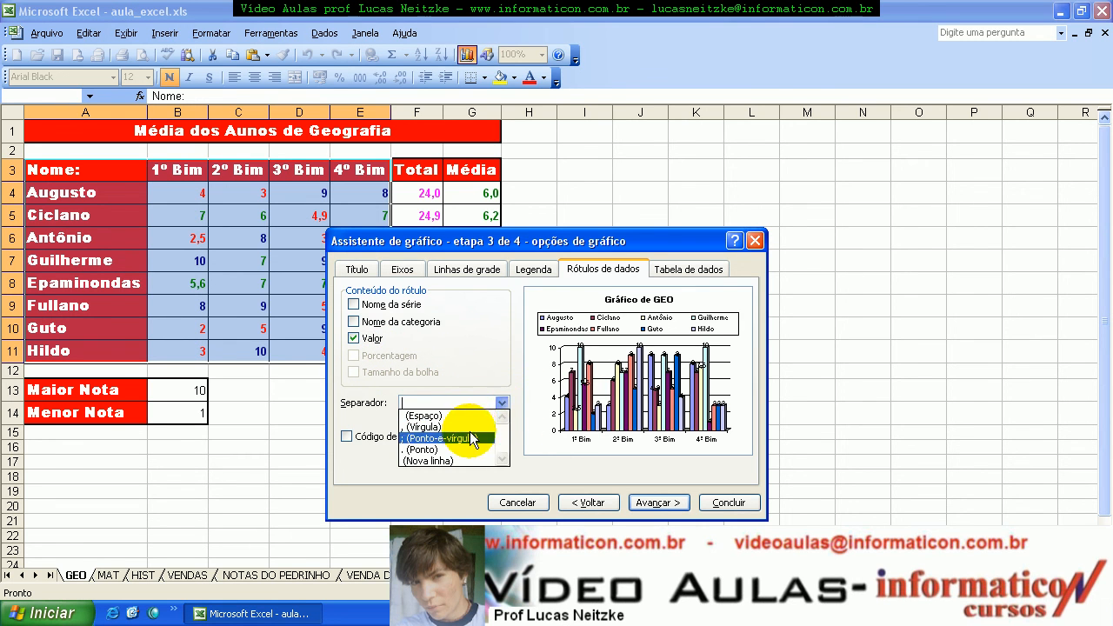
click(367, 340)
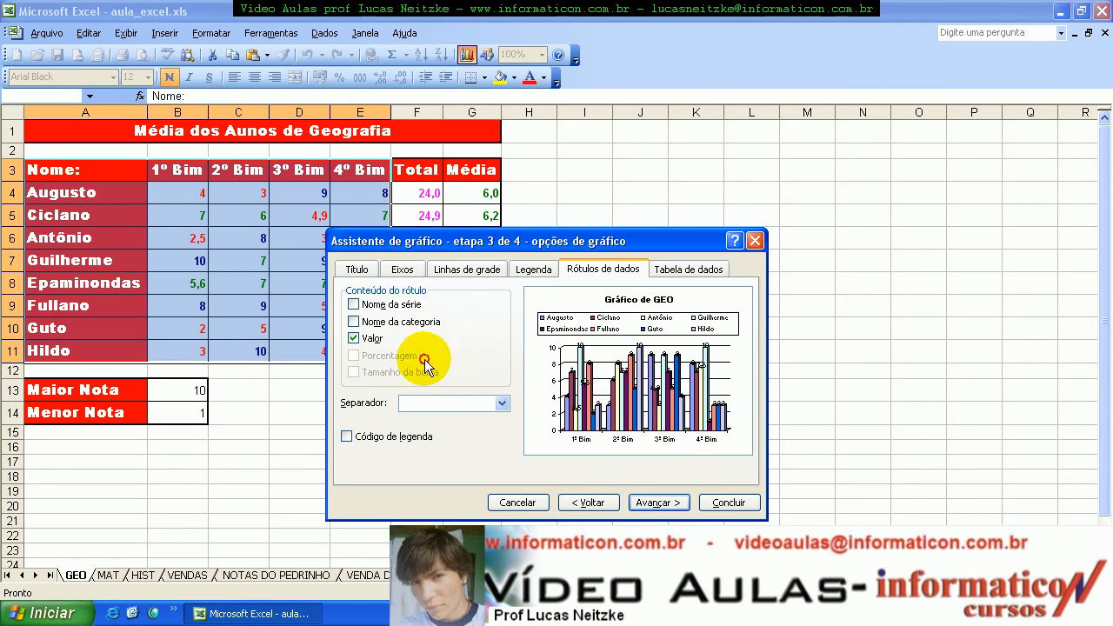
click(366, 339)
click(611, 301)
Try the chart's data table with and without legend keys, and hide the table again.
click(678, 270)
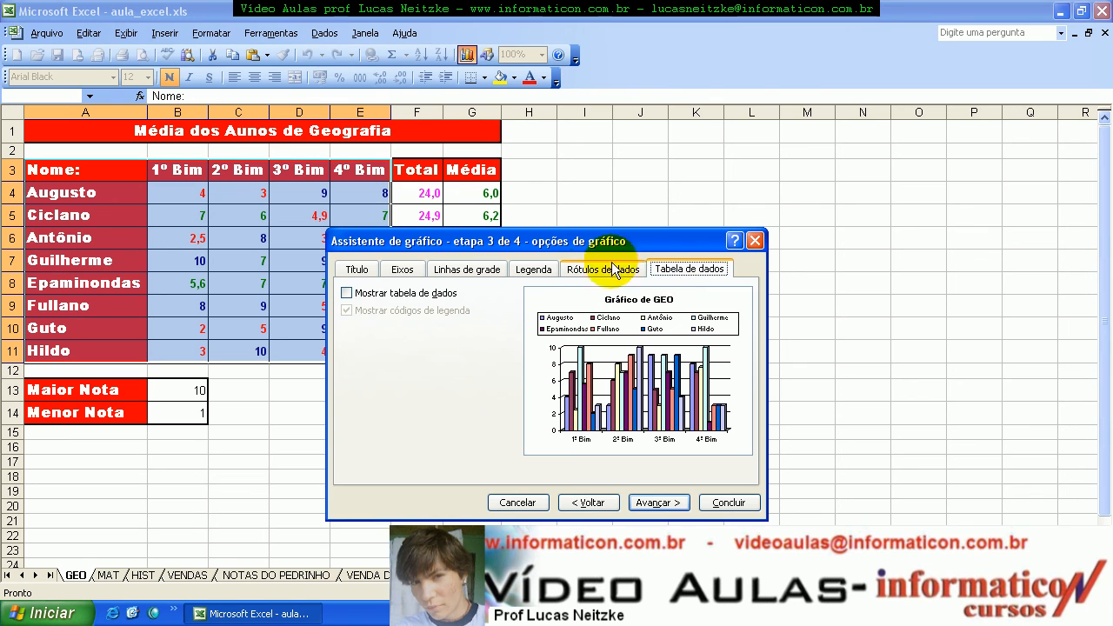
click(364, 294)
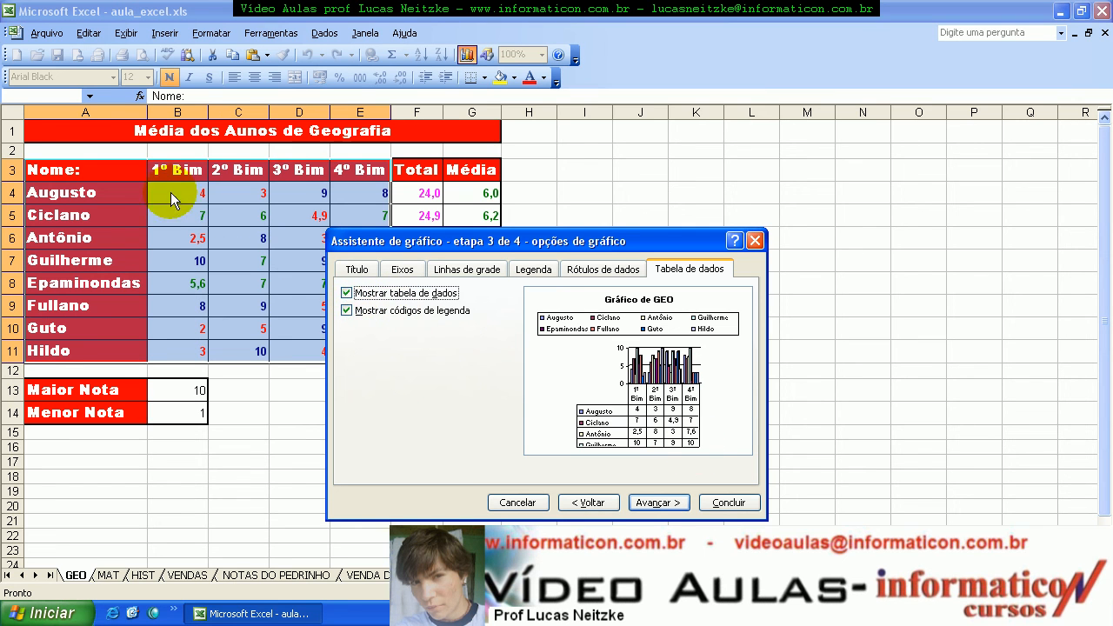
click(345, 312)
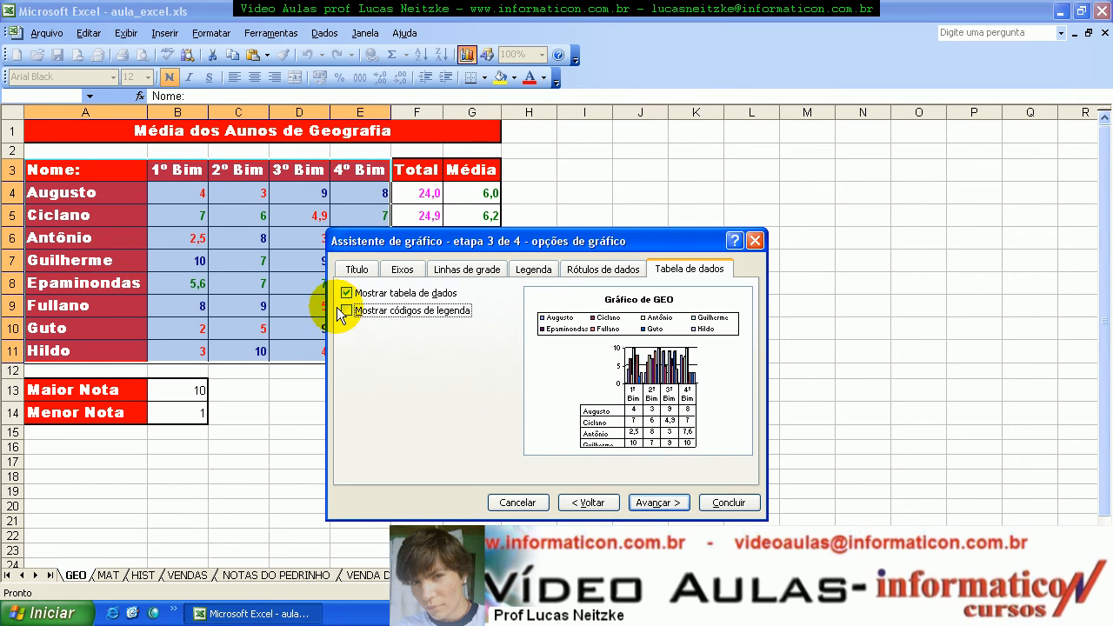
click(344, 314)
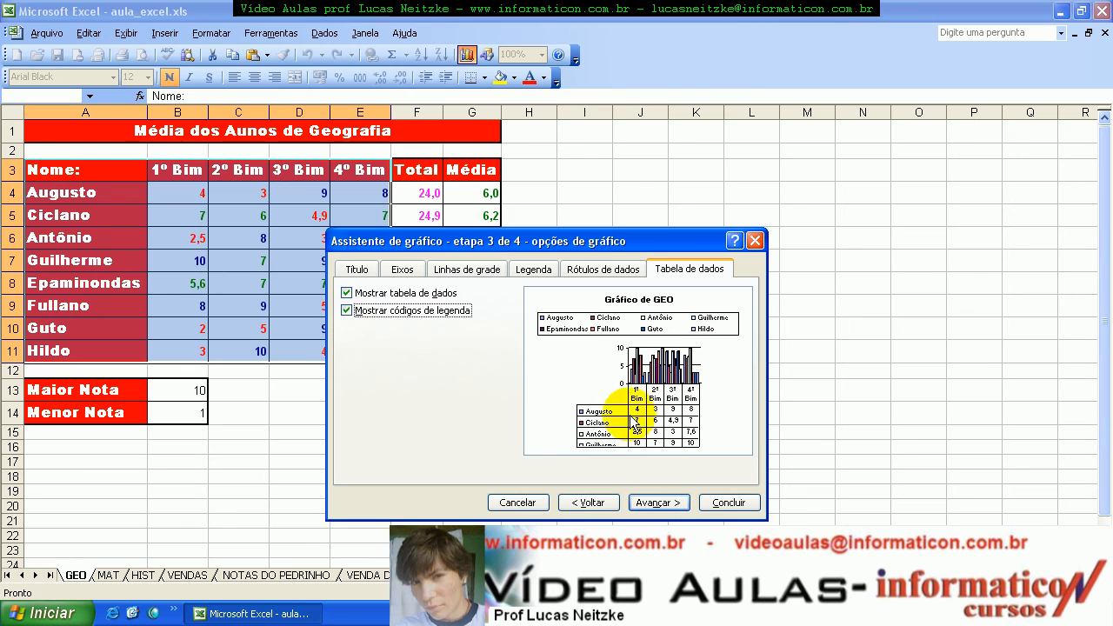
click(386, 306)
click(372, 292)
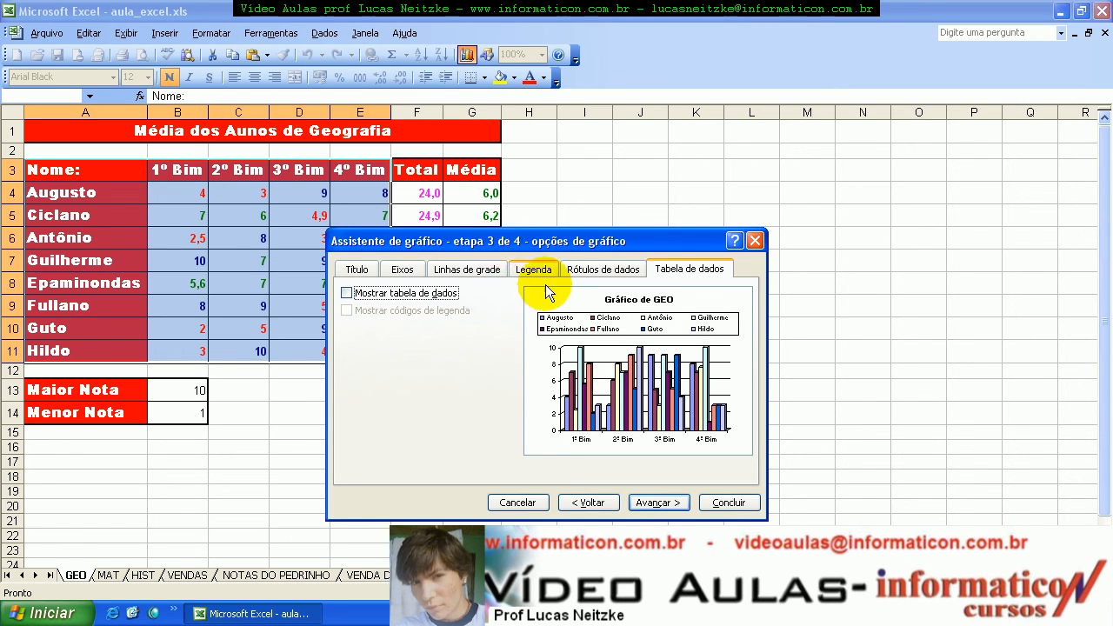
Advance to the chart location step and look through the sheets offered for embedding the chart, keeping GEO.
click(662, 500)
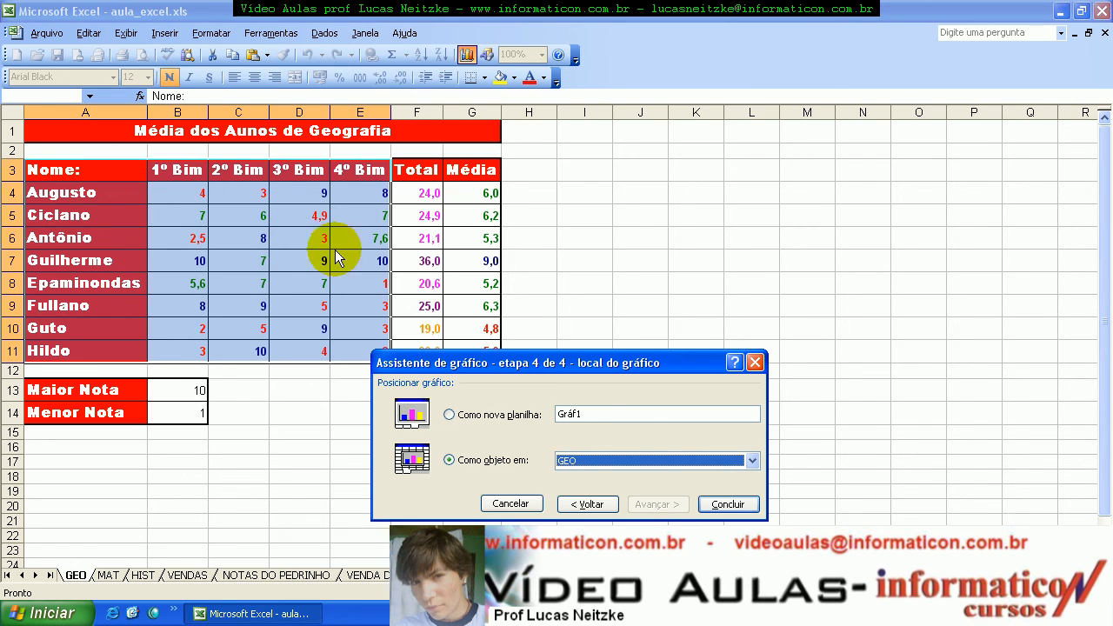
click(648, 459)
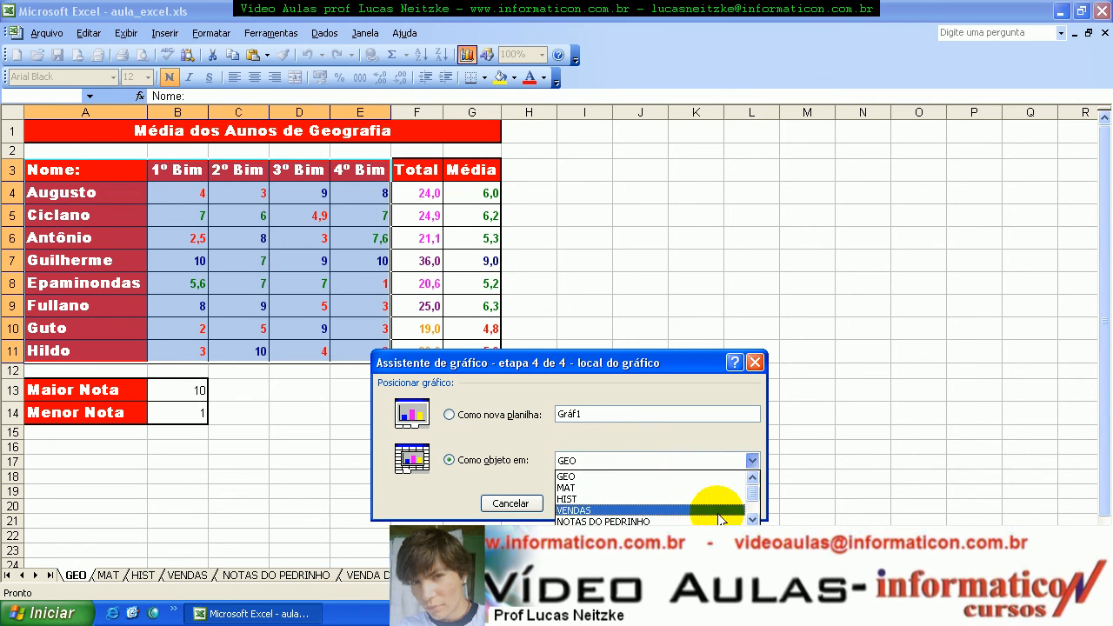
click(752, 518)
drag(752, 501, 756, 478)
click(543, 452)
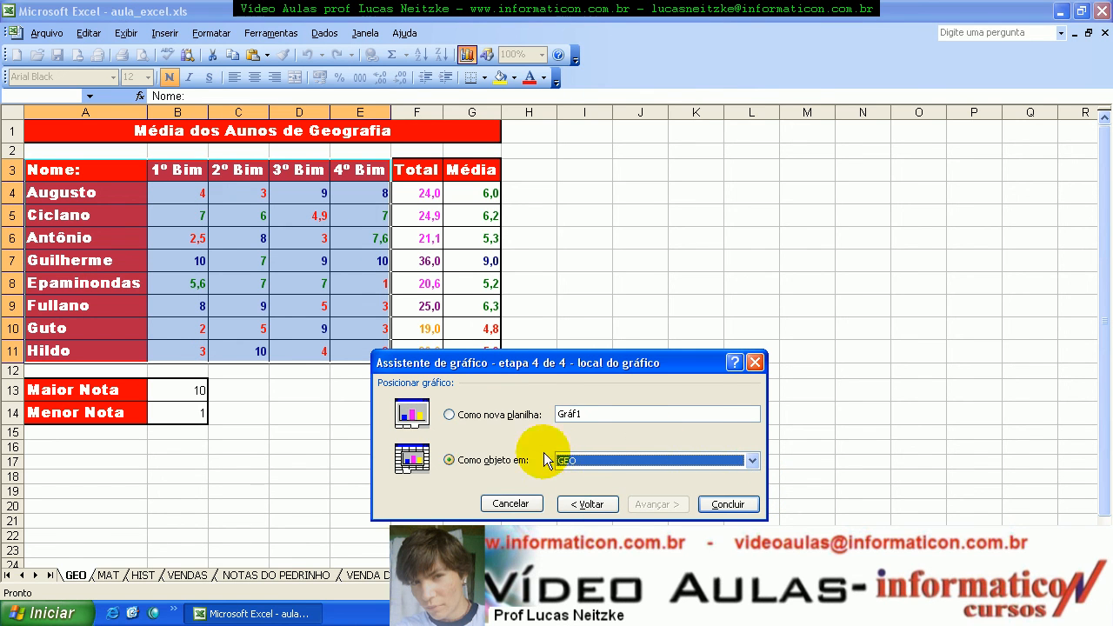
Finish the chart as a new sheet named "Gráfico de GEO" and dock the floating Gráfico toolbar.
click(478, 415)
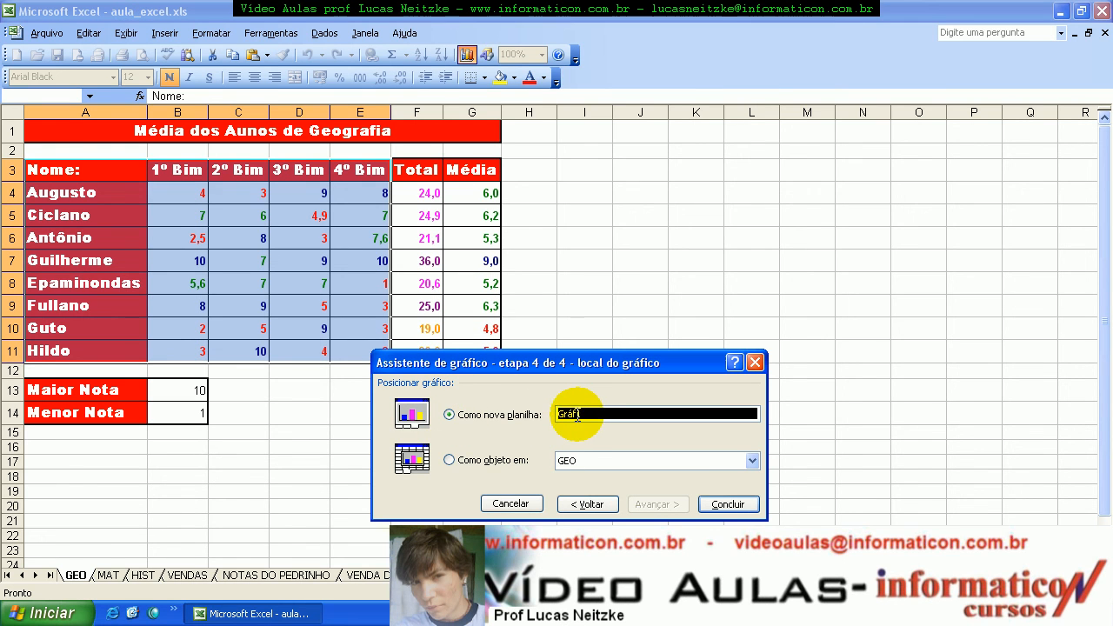
key(BackSpace)
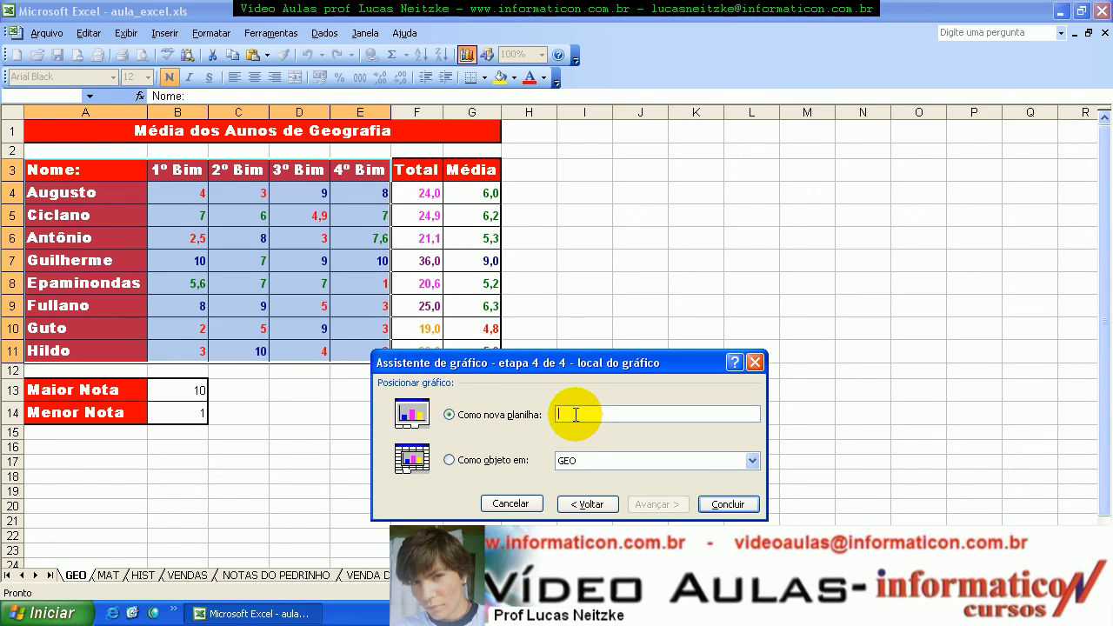
text(Gráfico de GEo)
key(BackSpace)
key(BackSpace)
text(O)
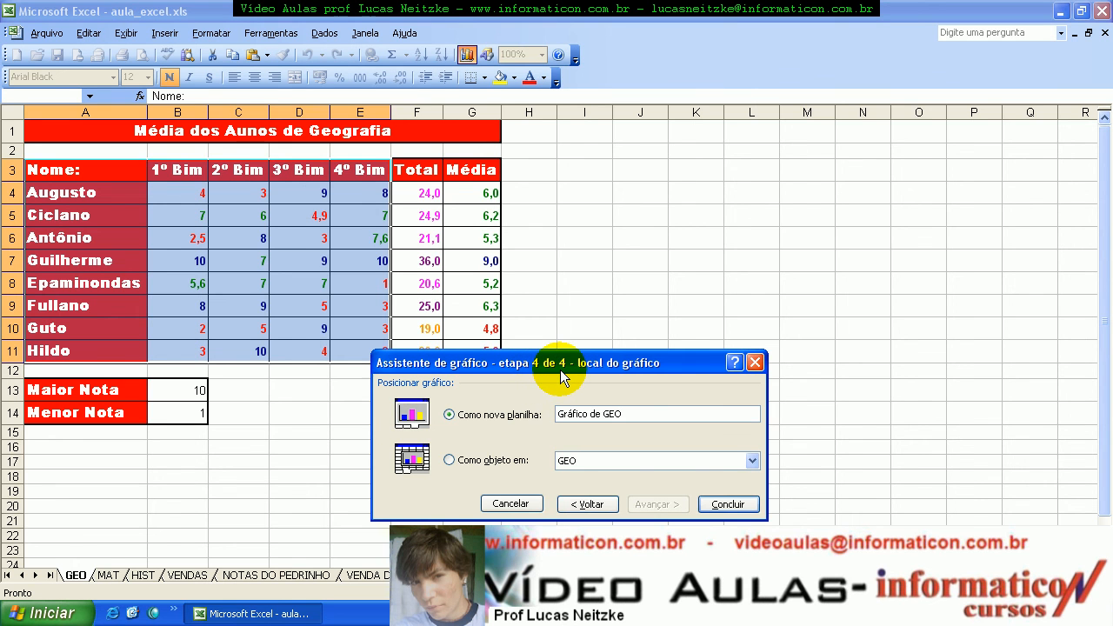
click(717, 504)
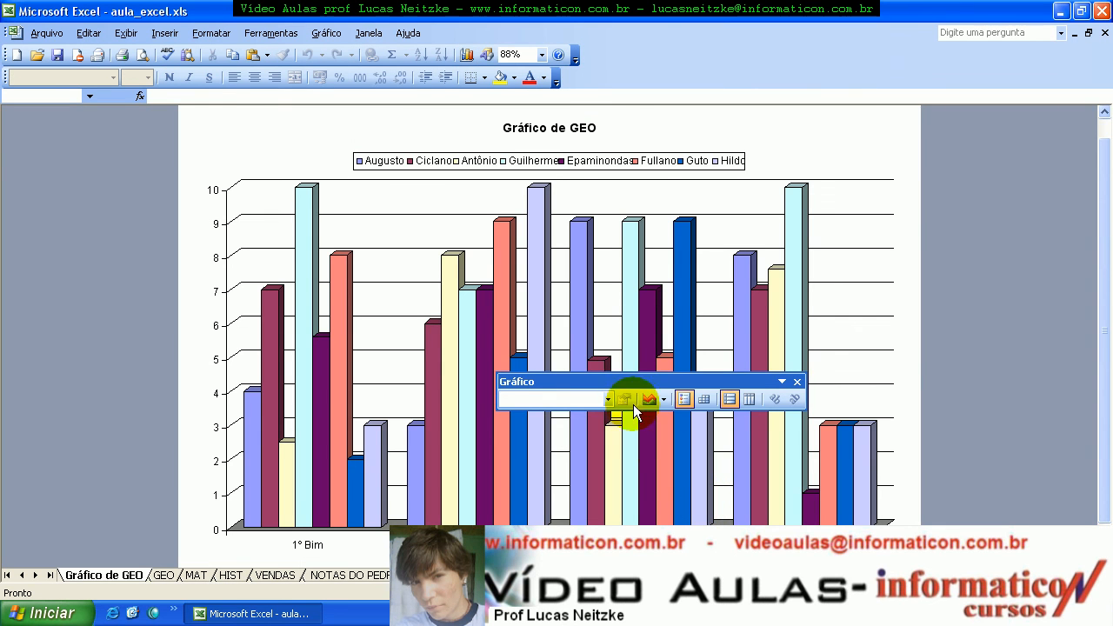
double_click(606, 380)
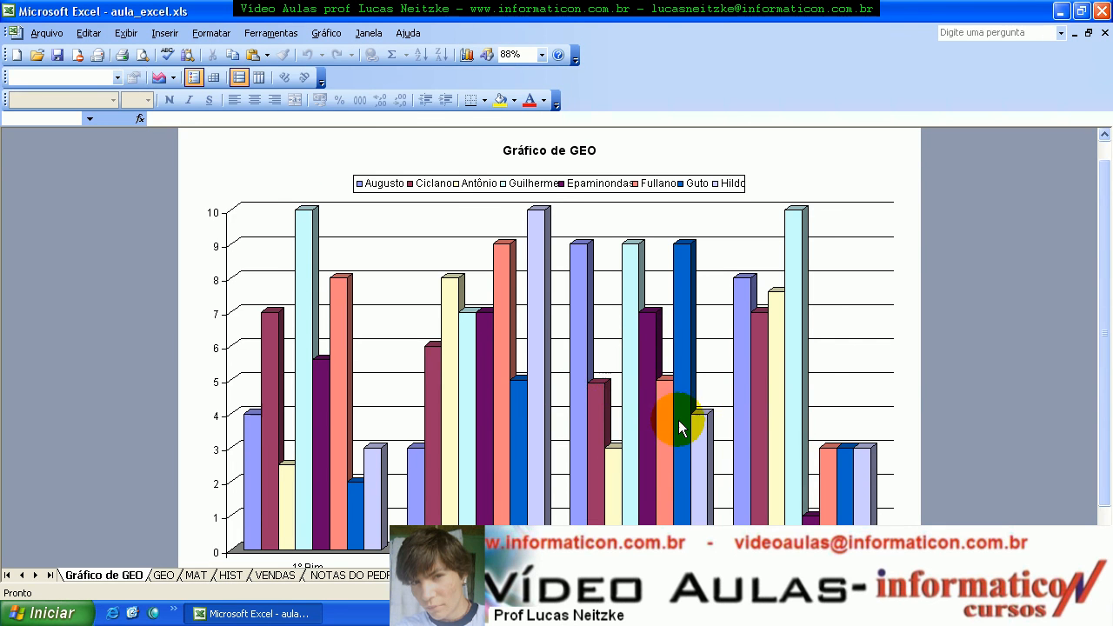
Examine the columns on the Gráfico de GEO chart sheet and compare them with the source grades on the GEO sheet.
scroll(678, 426, down, 2)
scroll(604, 439, up, 1)
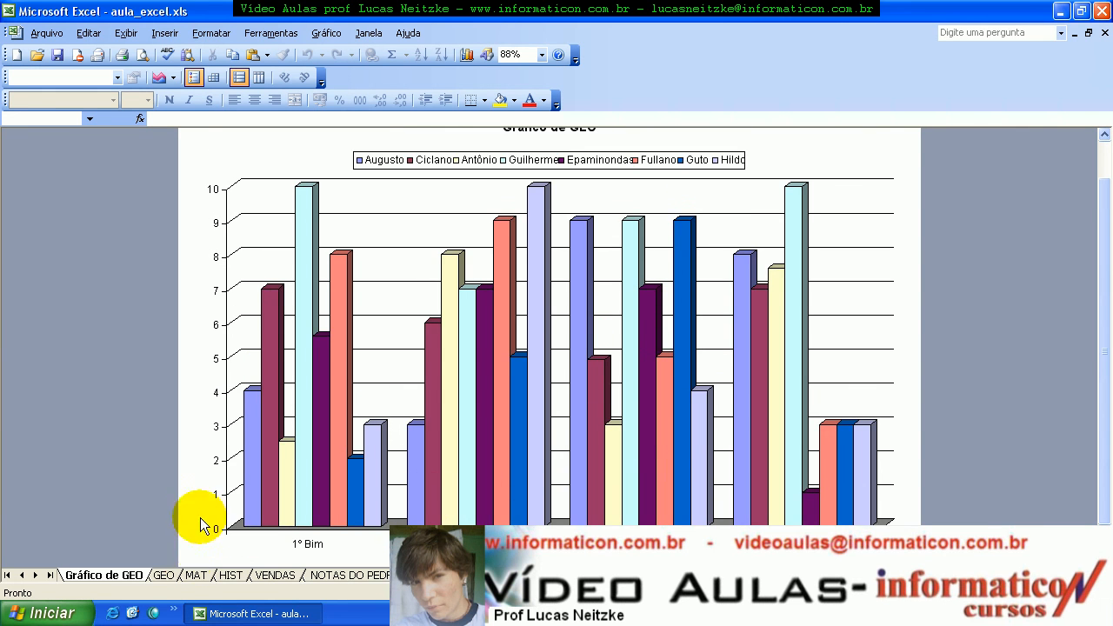
click(161, 574)
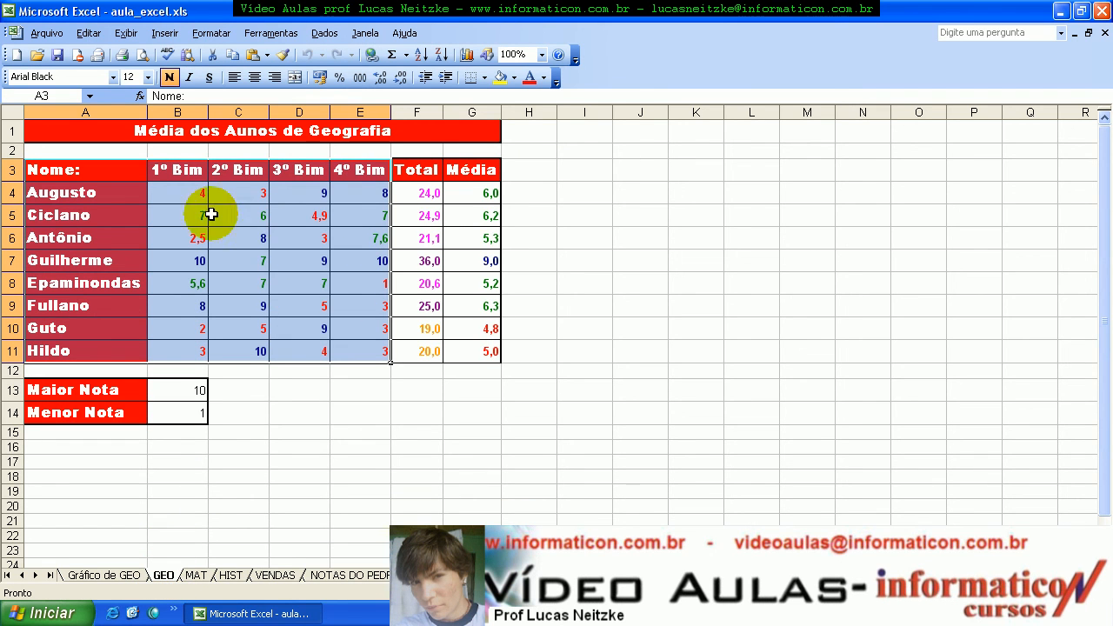
click(130, 576)
scroll(1005, 391, down, 1)
scroll(996, 387, up, 2)
scroll(995, 386, down, 1)
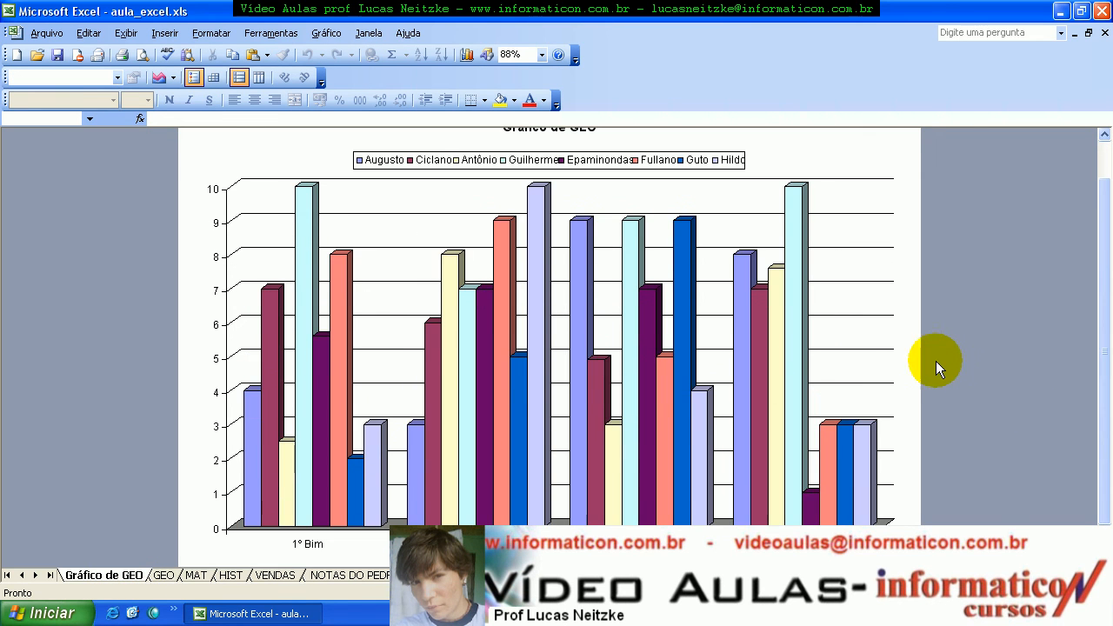